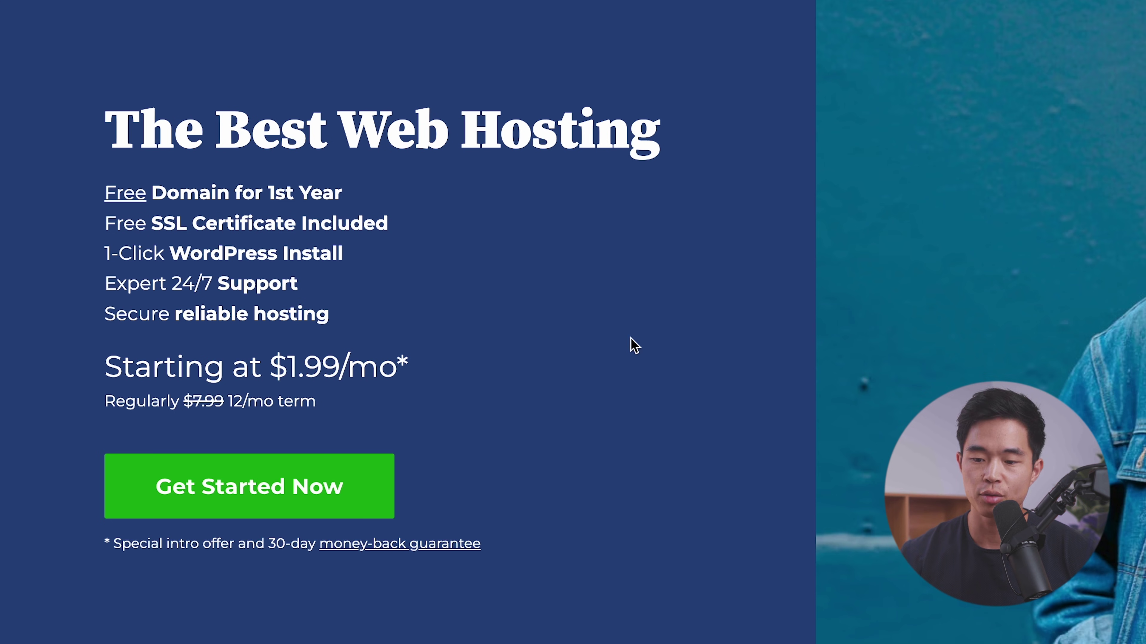
{"action": "left_click", "coordinate": [304, 490]}
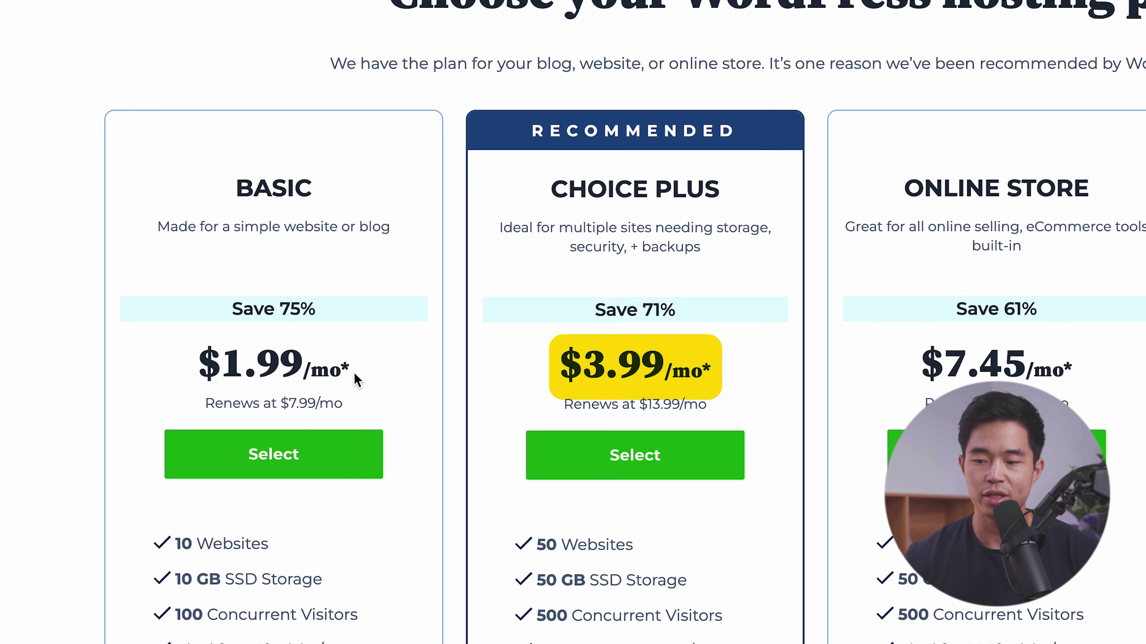
{"action": "scroll", "coordinate": [473, 568], "scroll_direction": "down", "scroll_amount": 1}
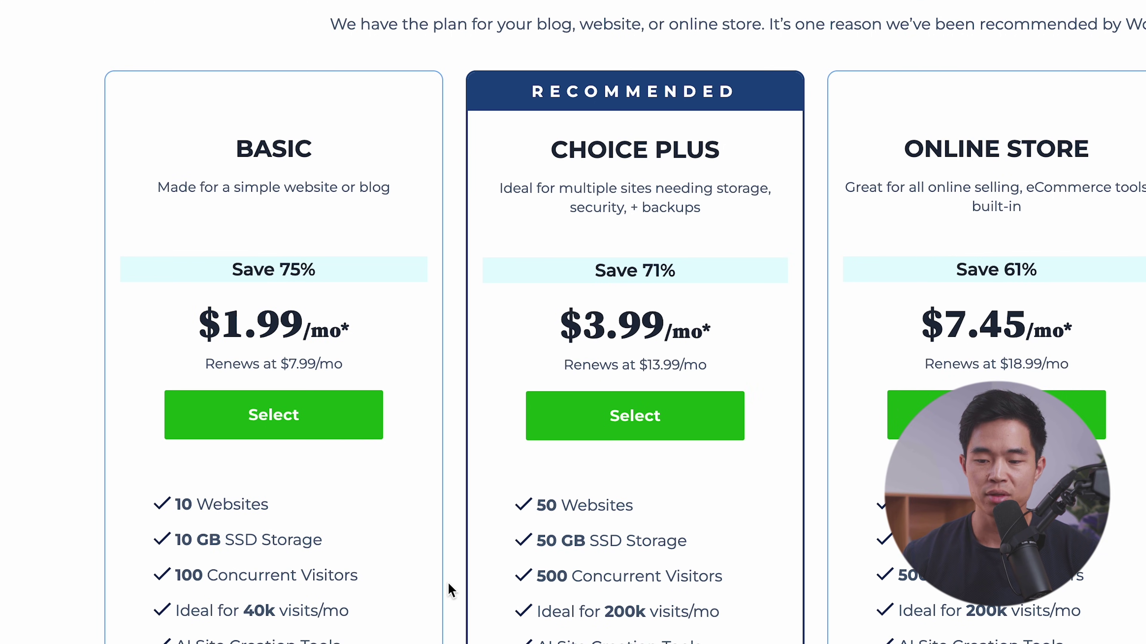
{"action": "scroll", "coordinate": [451, 589], "scroll_direction": "down", "scroll_amount": 5}
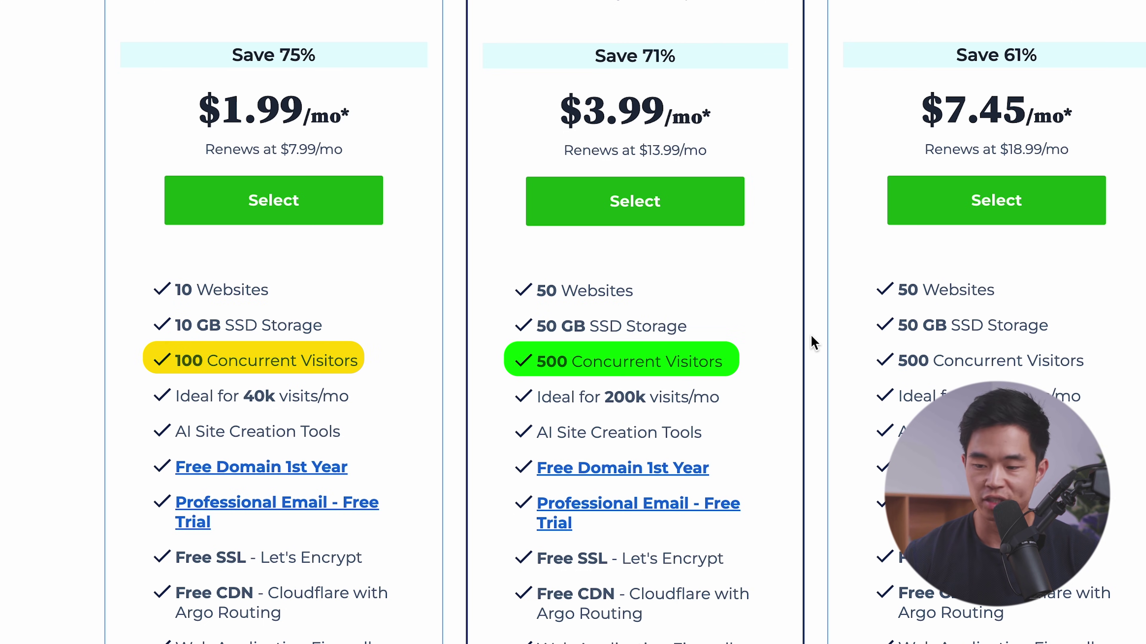
{"action": "scroll", "coordinate": [814, 343], "scroll_direction": "down", "scroll_amount": 1}
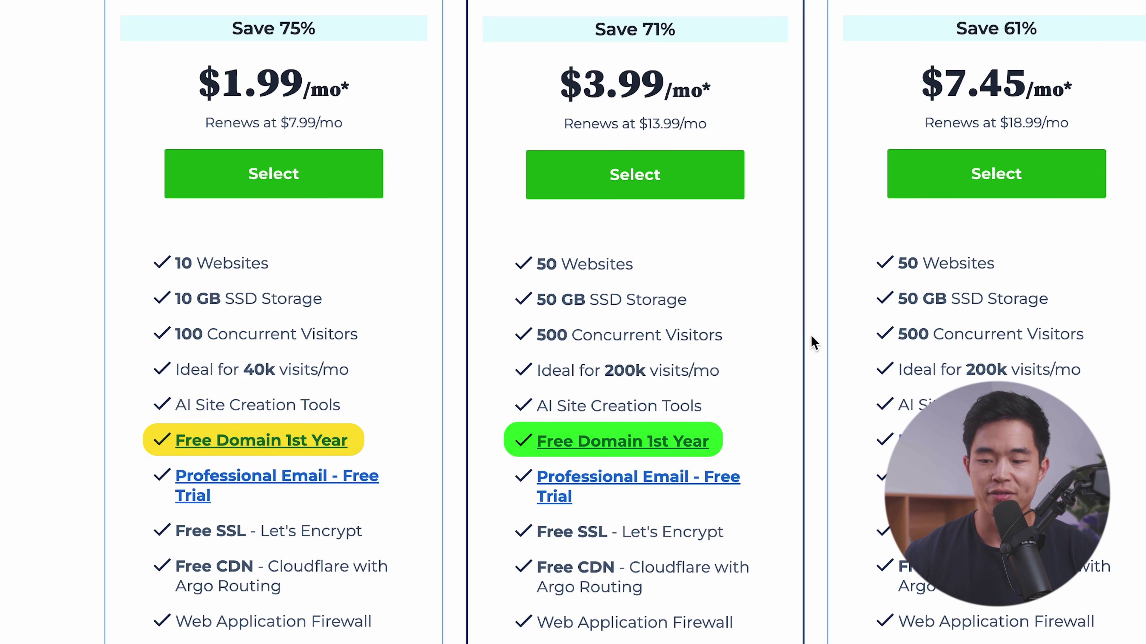
{"action": "scroll", "coordinate": [814, 343], "scroll_direction": "down", "scroll_amount": 3}
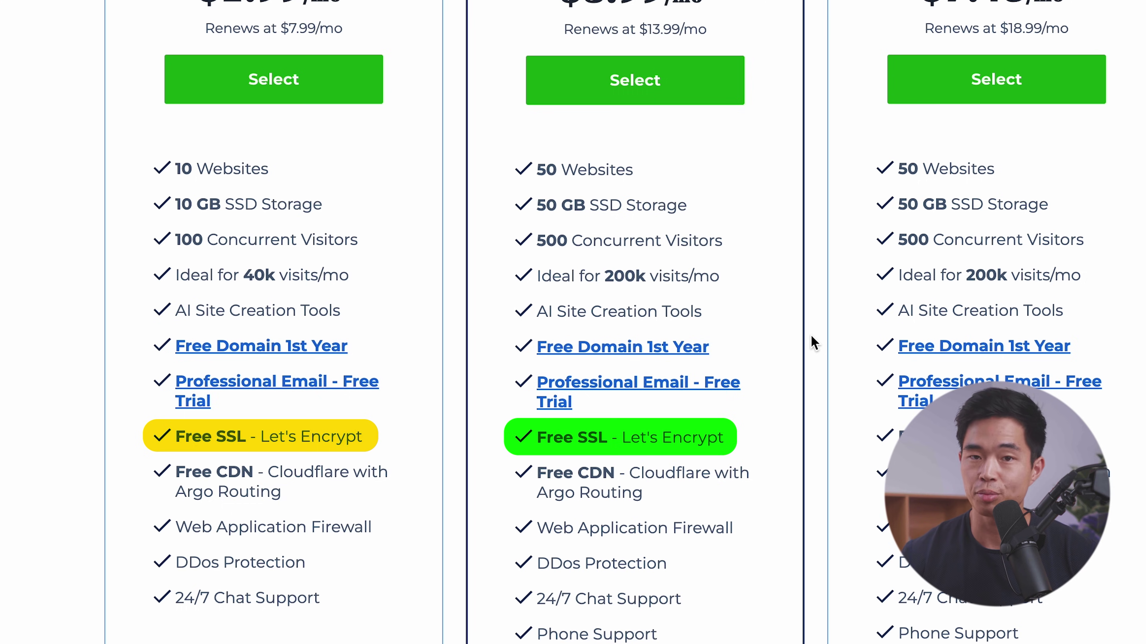
{"action": "scroll", "coordinate": [814, 343], "scroll_direction": "down", "scroll_amount": 10}
{"action": "scroll", "coordinate": [812, 271], "scroll_direction": "up", "scroll_amount": 20}
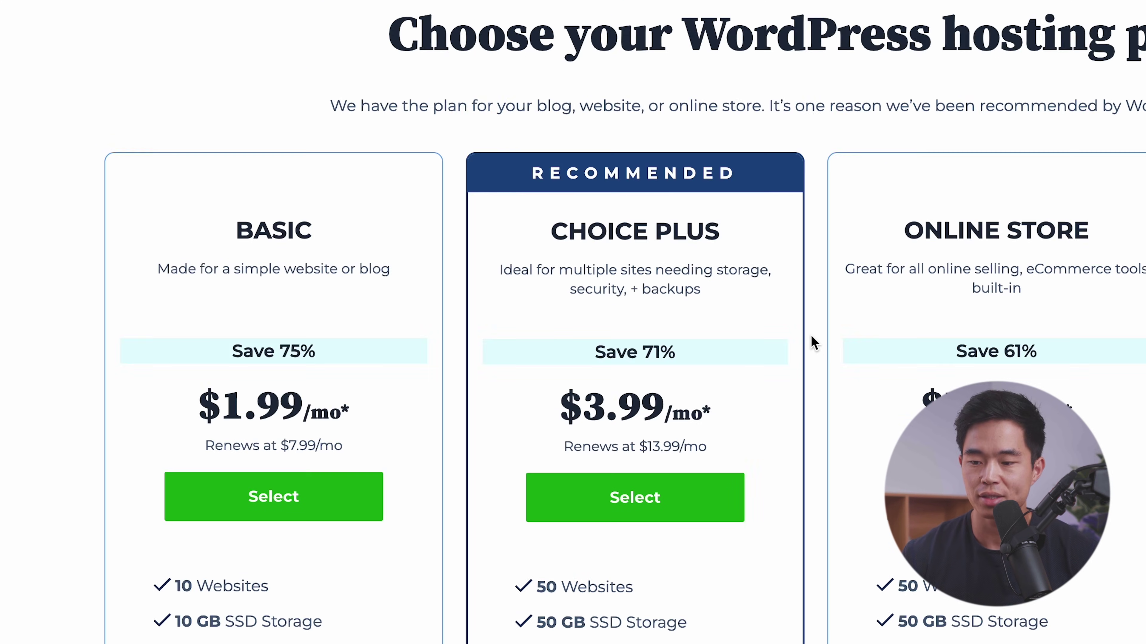
{"action": "scroll", "coordinate": [451, 524], "scroll_direction": "down", "scroll_amount": 3}
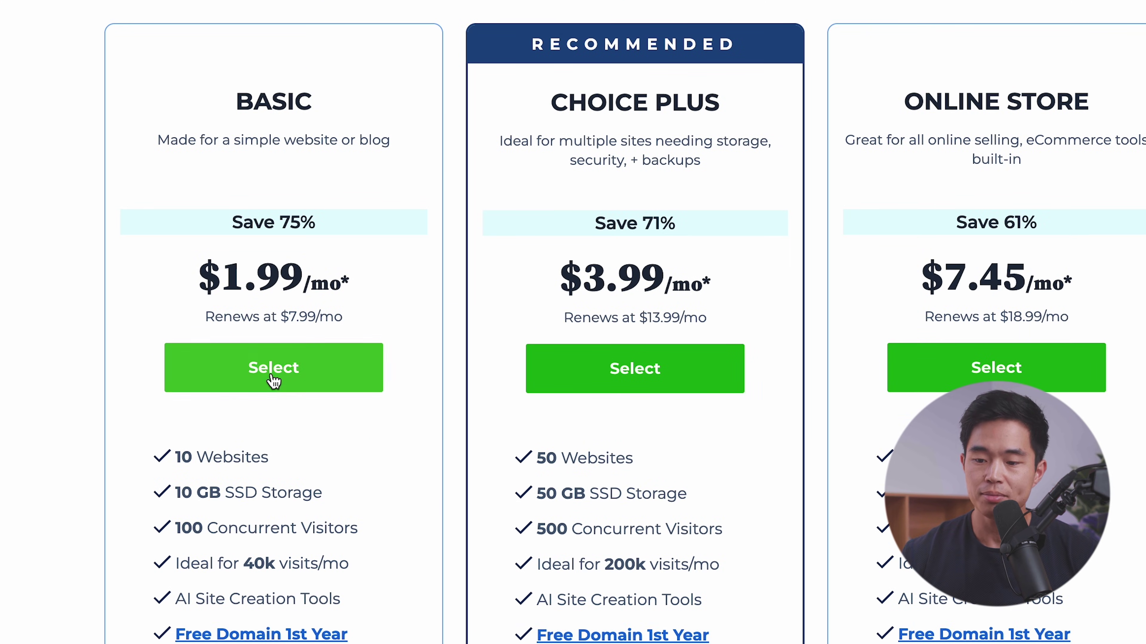
Select the Basic WordPress plan and add a new .com domain.
{"action": "left_click", "coordinate": [282, 371]}
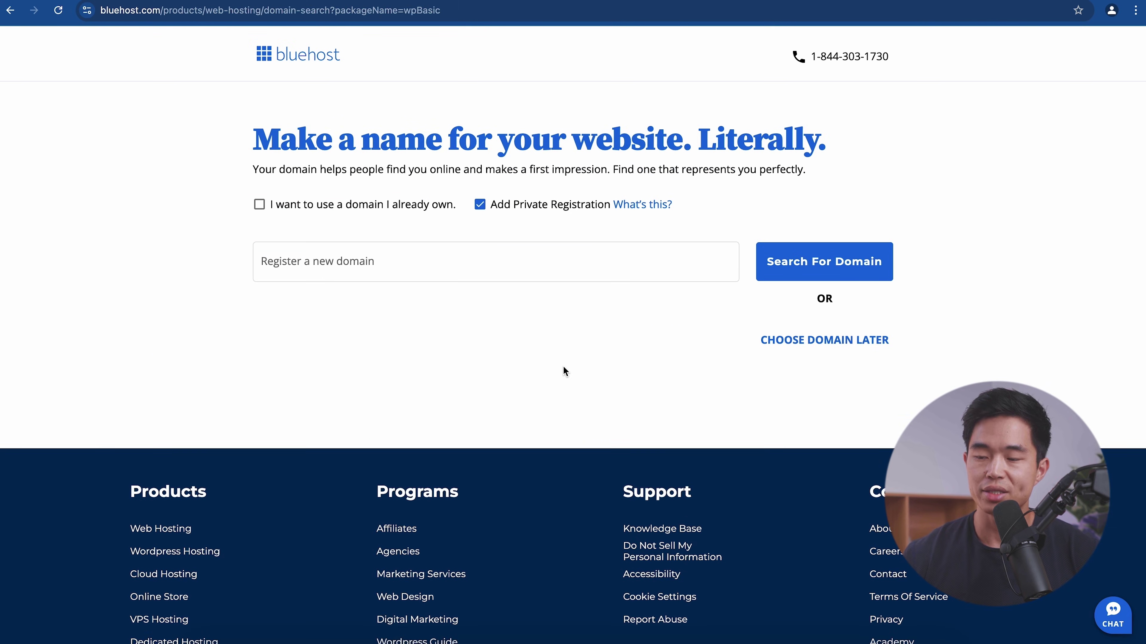
{"action": "type", "text": "charliechangwebsite8"}
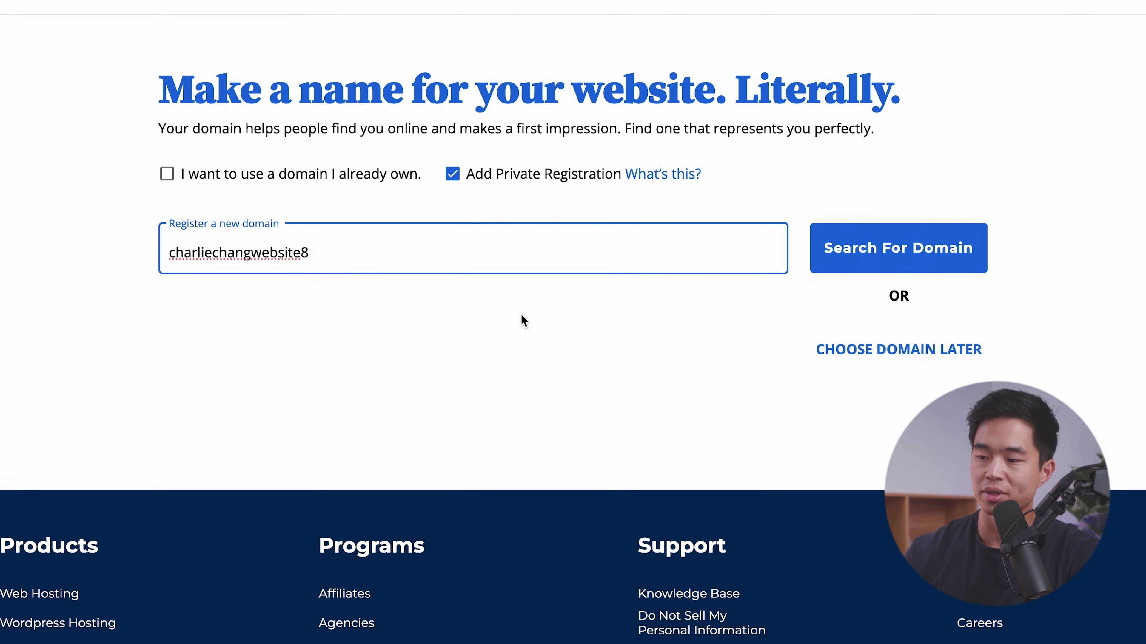
{"action": "left_click", "coordinate": [927, 262]}
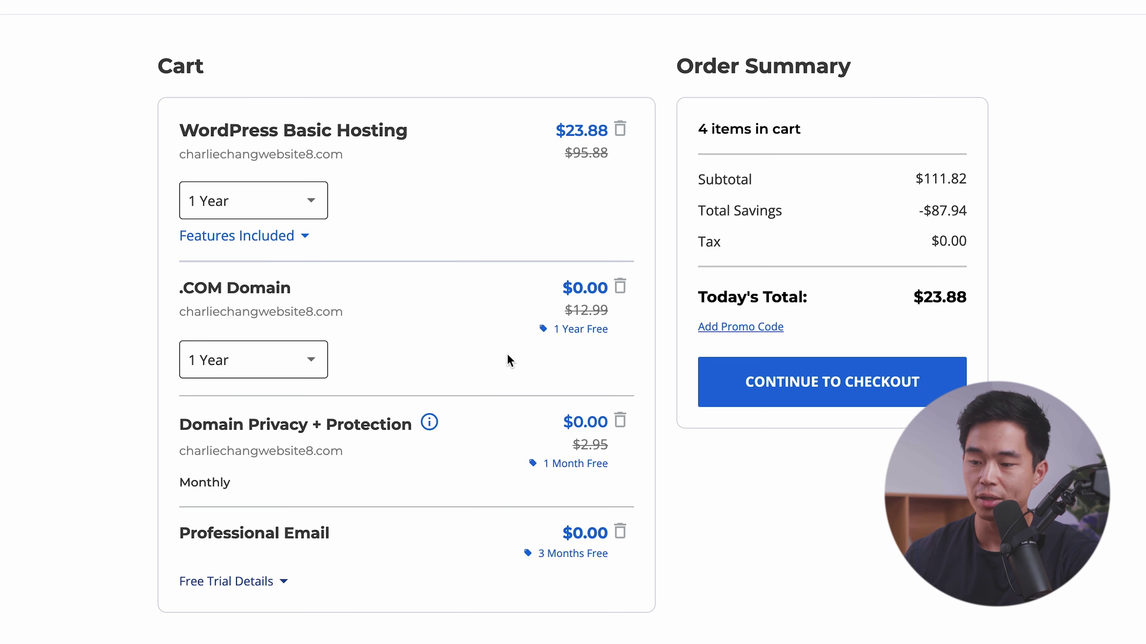
Compare monthly and 3-year hosting terms, settling on a 1-year term at $23.88.
{"action": "scroll", "coordinate": [298, 429], "scroll_direction": "down", "scroll_amount": 1}
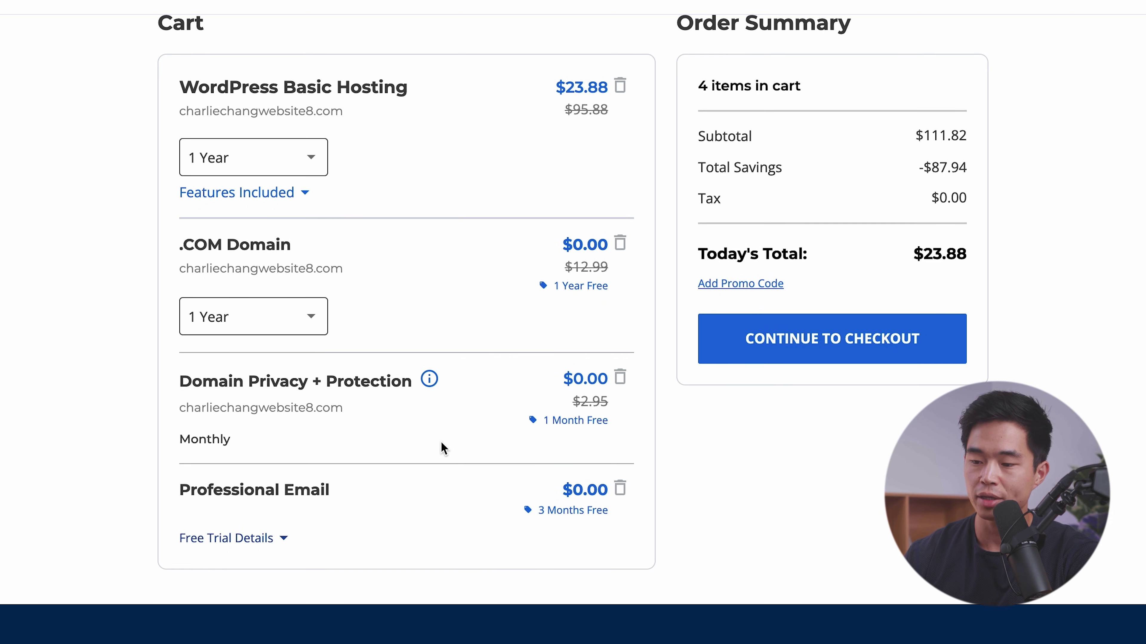
{"action": "scroll", "coordinate": [425, 514], "scroll_direction": "down", "scroll_amount": 1}
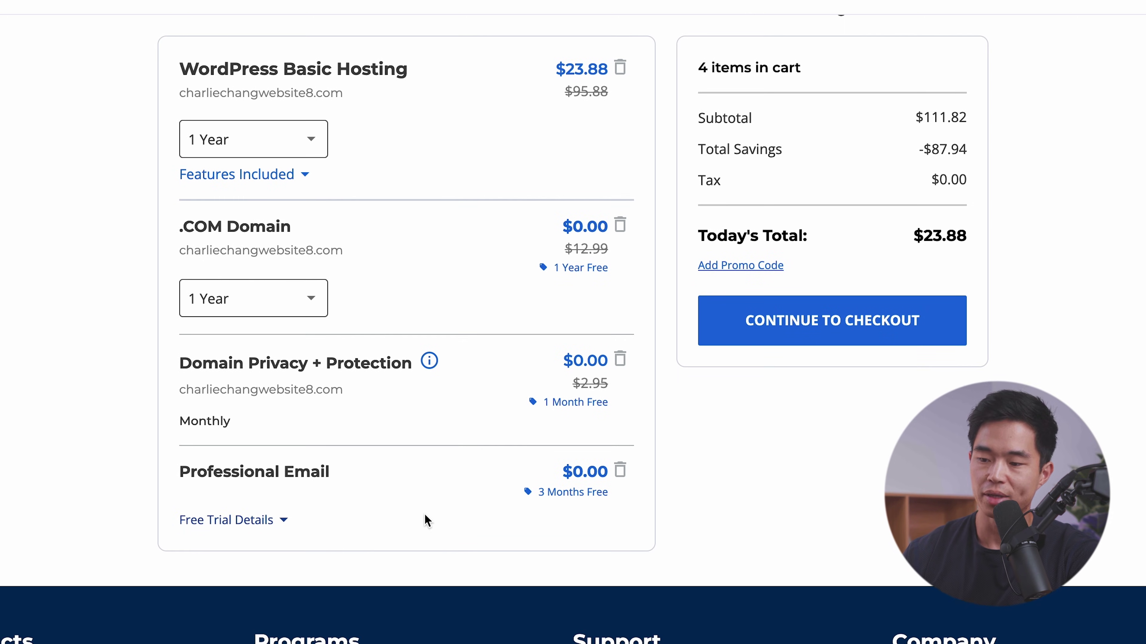
{"action": "scroll", "coordinate": [377, 205], "scroll_direction": "up", "scroll_amount": 1}
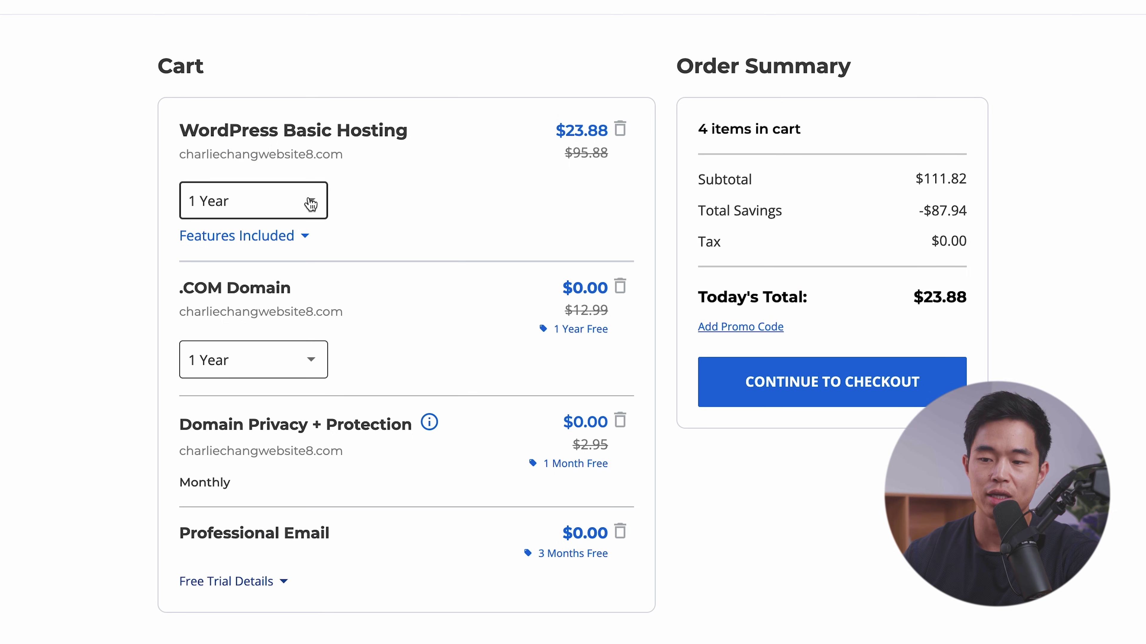
{"action": "left_click", "coordinate": [317, 202]}
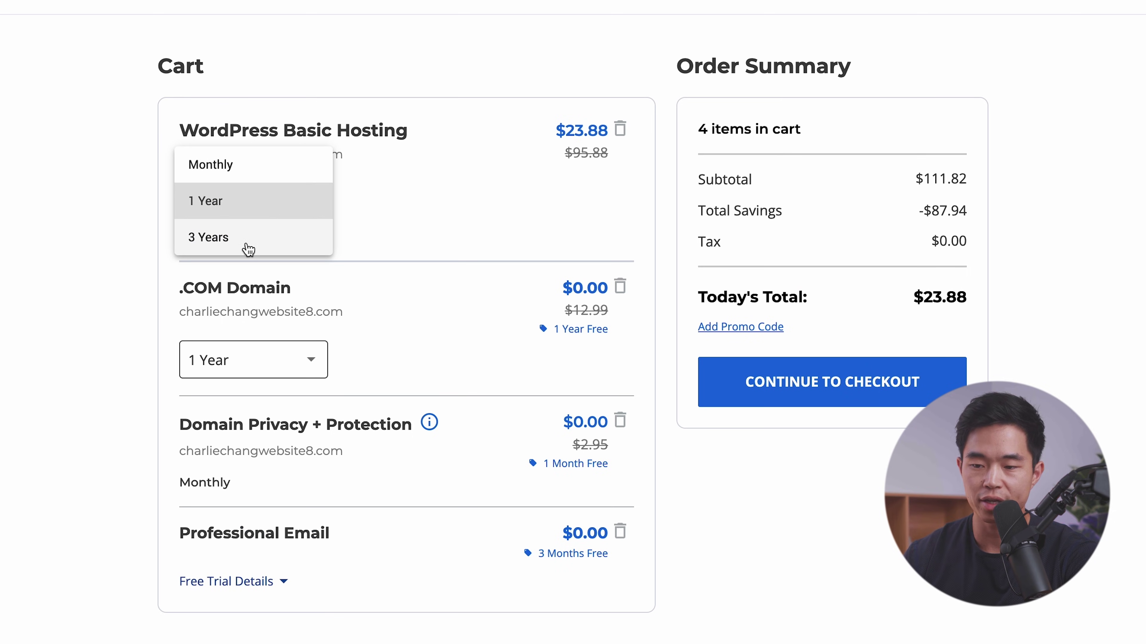
{"action": "left_click", "coordinate": [260, 167]}
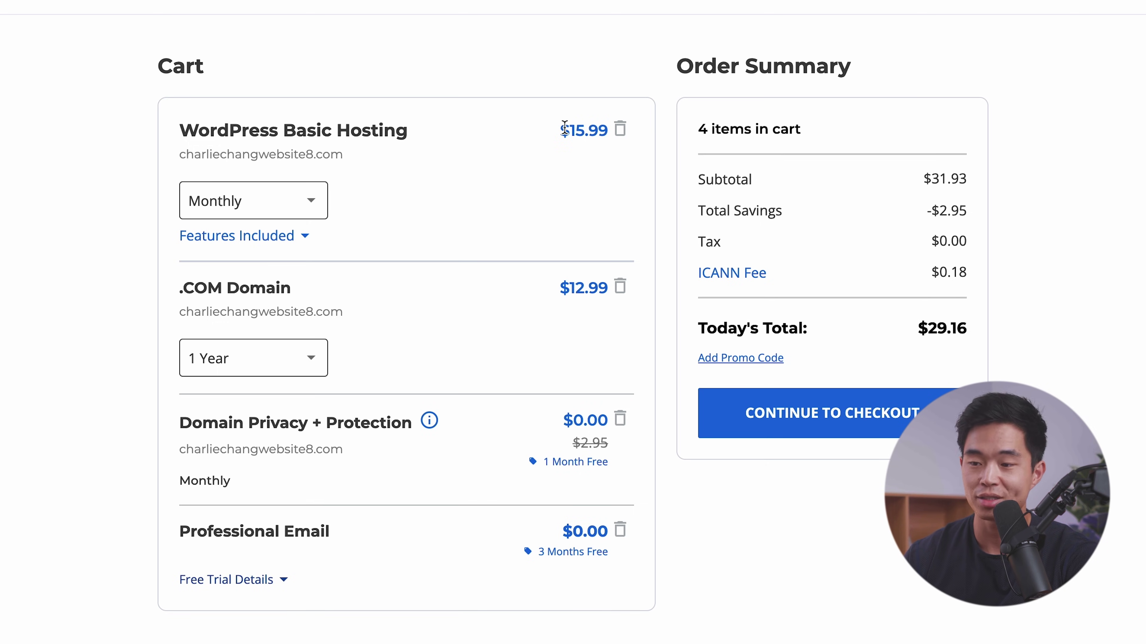
{"action": "left_click", "coordinate": [307, 202]}
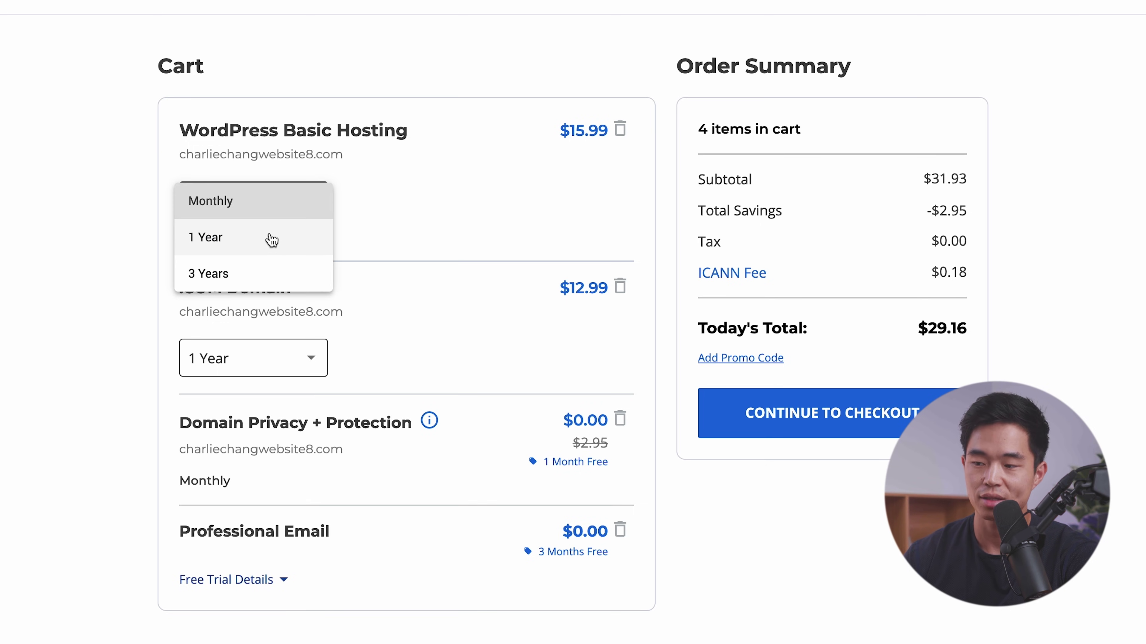
{"action": "left_click", "coordinate": [272, 240]}
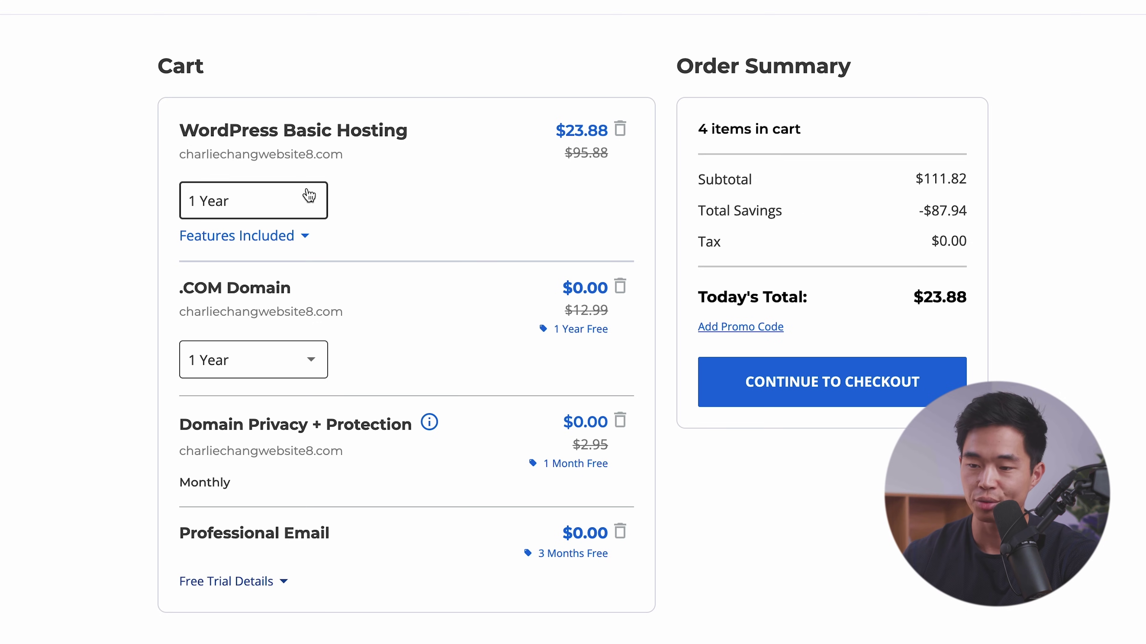
{"action": "left_click", "coordinate": [309, 197]}
{"action": "left_click", "coordinate": [280, 248]}
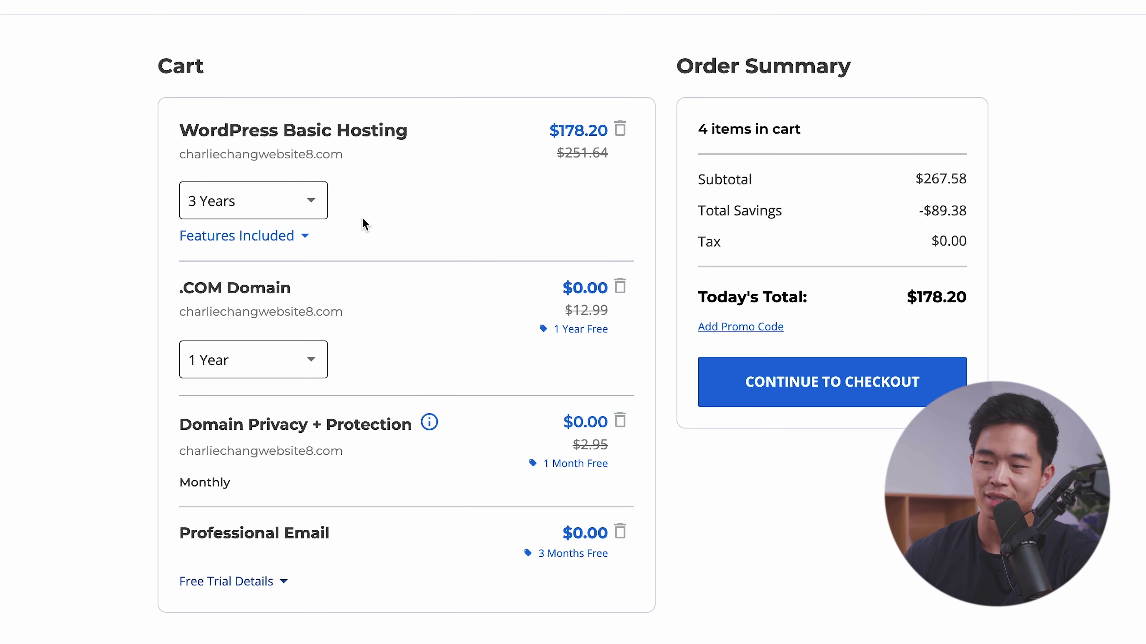
{"action": "left_click", "coordinate": [312, 214]}
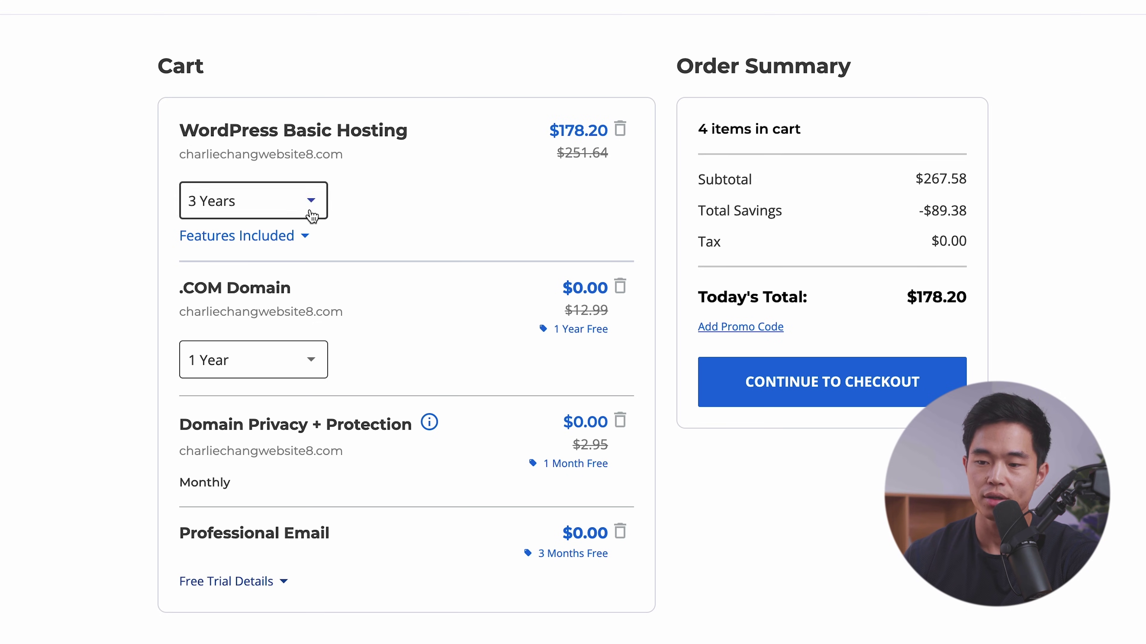
{"action": "left_click", "coordinate": [315, 194]}
{"action": "scroll", "coordinate": [415, 274], "scroll_direction": "down", "scroll_amount": 1}
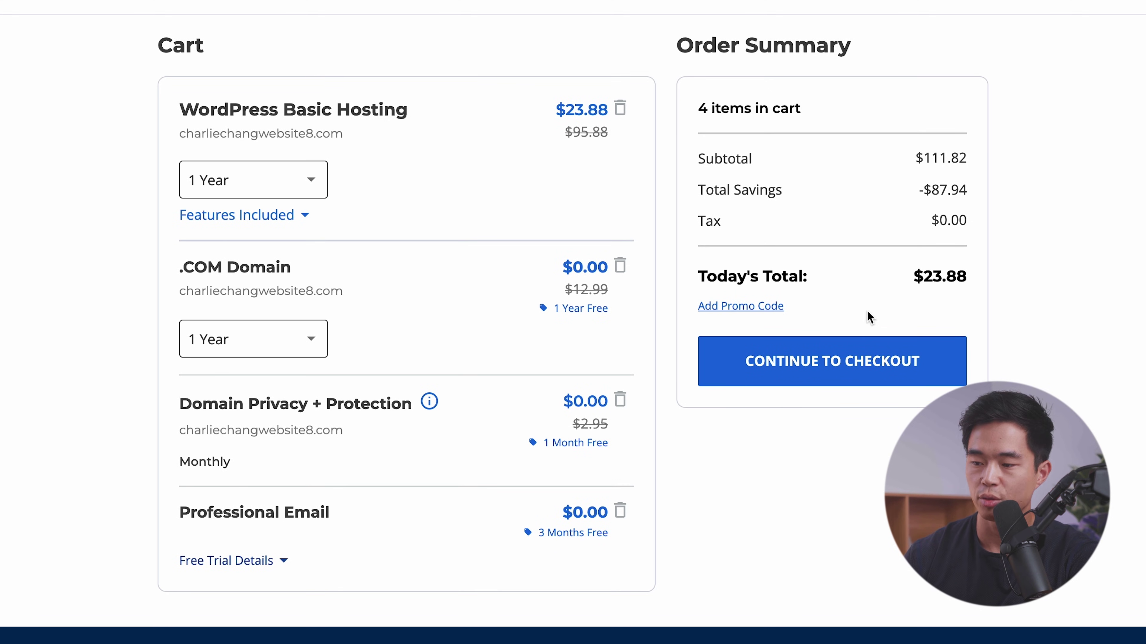
Proceed to checkout, fill in the contact and billing details, and submit payment.
{"action": "left_click", "coordinate": [915, 366]}
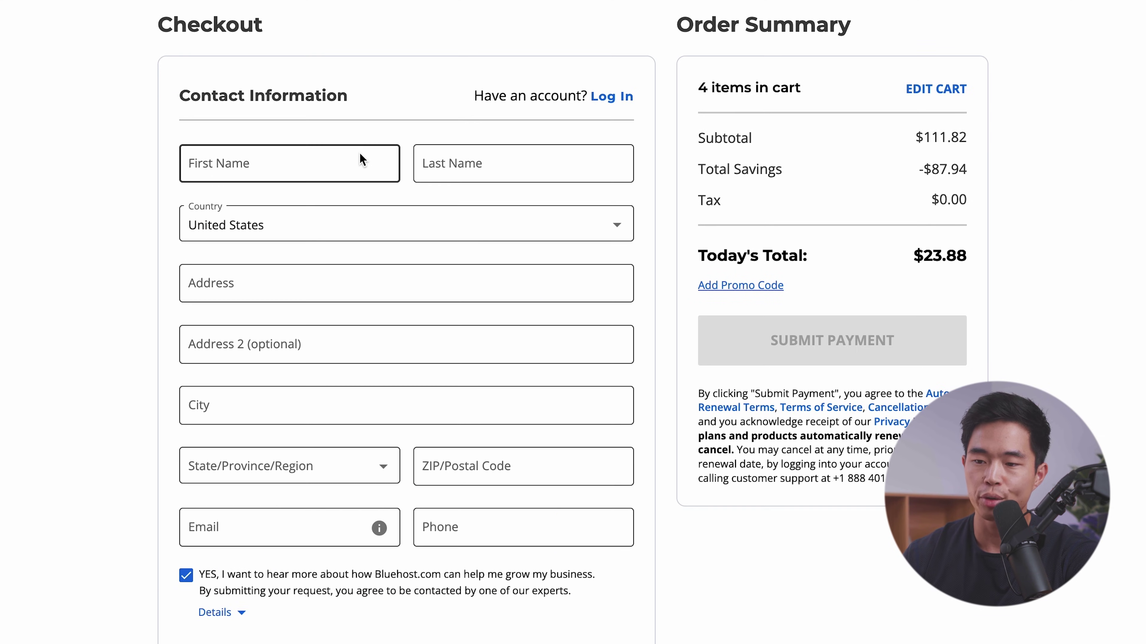
{"action": "left_click", "coordinate": [294, 171]}
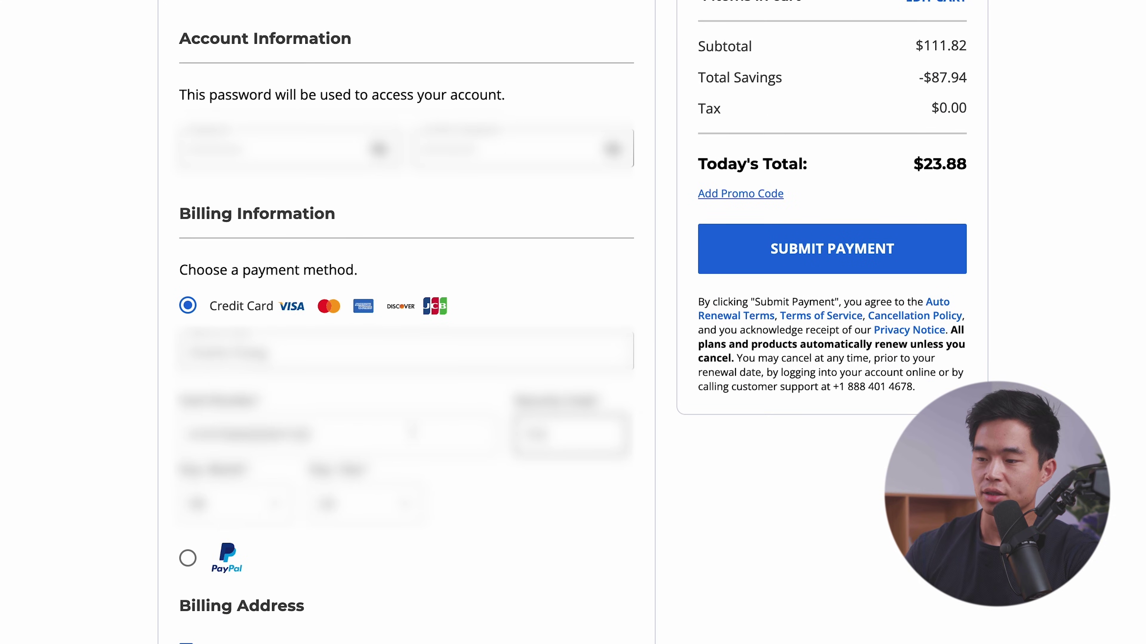
{"action": "left_click", "coordinate": [848, 261]}
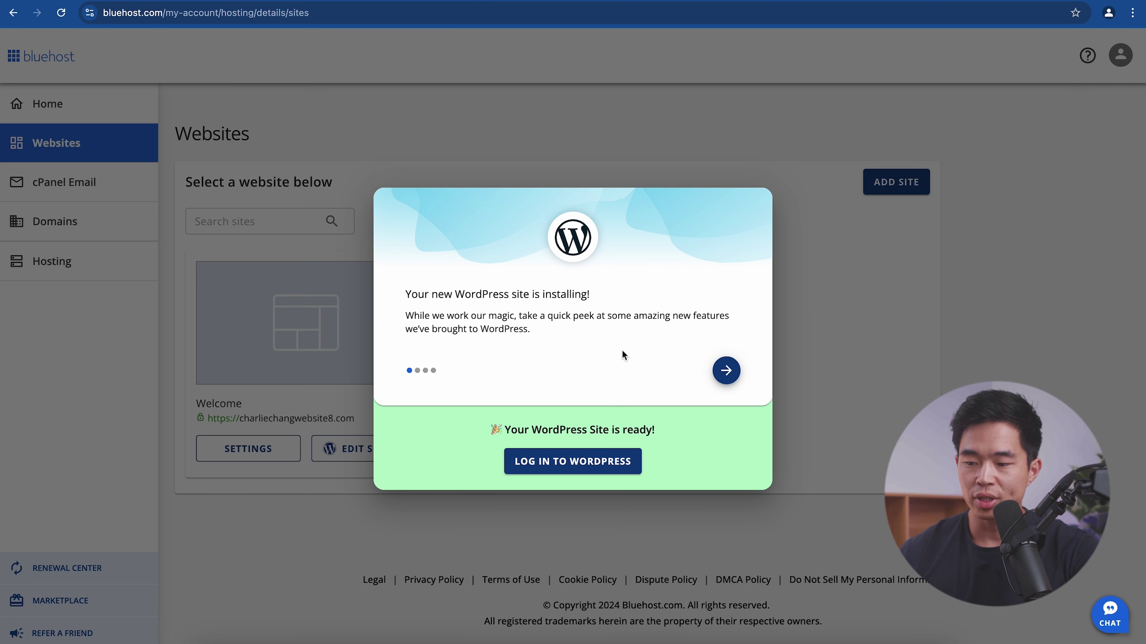
Log in to the new WordPress site and launch the AI Site Creator.
{"action": "left_click", "coordinate": [590, 470]}
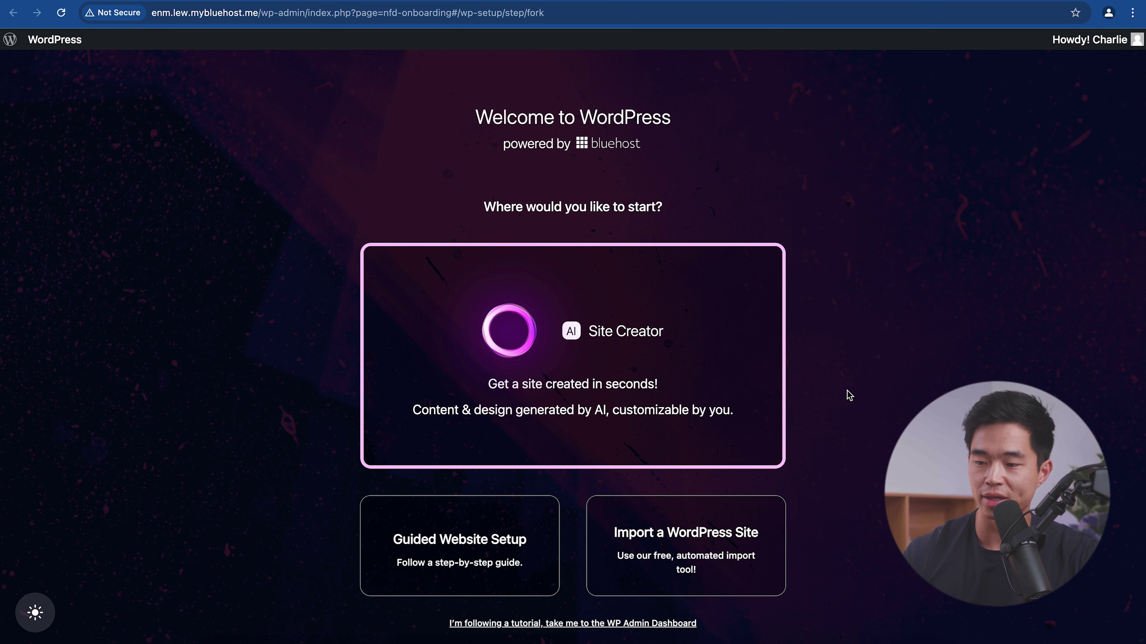
{"action": "left_click", "coordinate": [684, 370]}
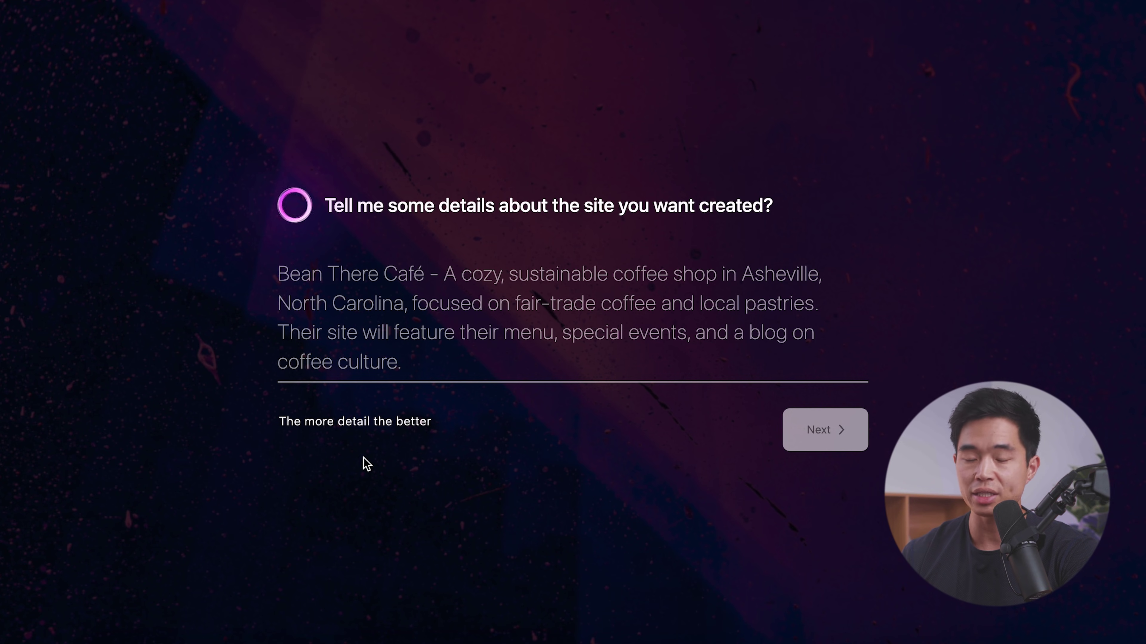
Paste in the full site description for the AI Site Creator.
{"action": "left_click", "coordinate": [430, 305]}
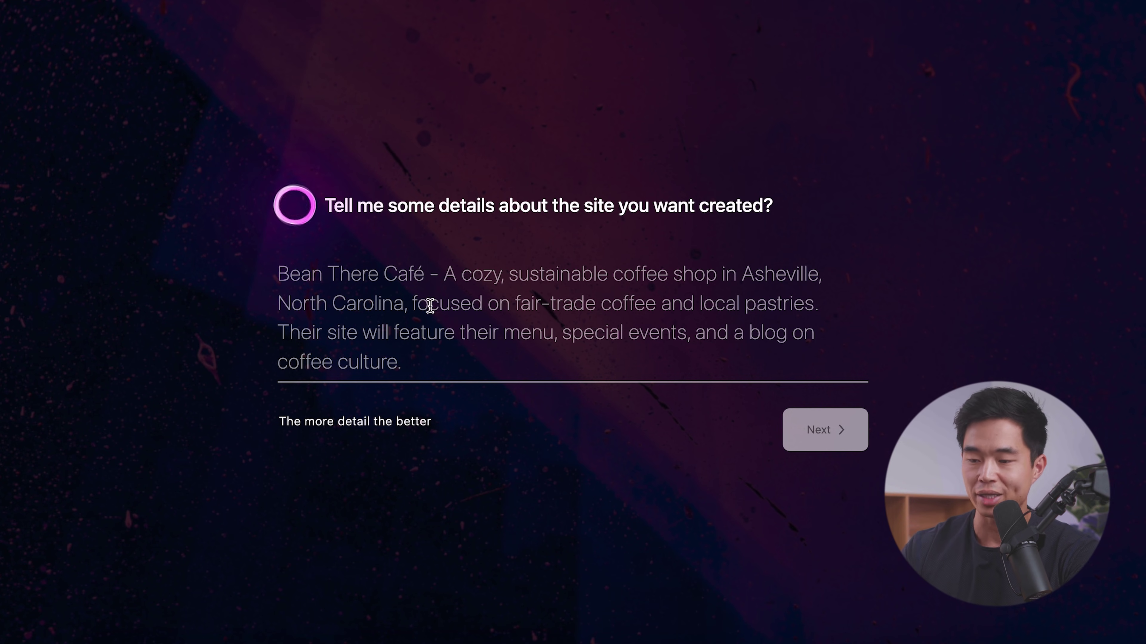
{"action": "type", "text": "Charlie's Bluehost Blog - I will teach people how to use Bluehost to create a professional website. I'll take them through the steps of building a website through my tutorials. I'll also showcase websites that I have built in the past, to give clients a view into my portfolio of work."}
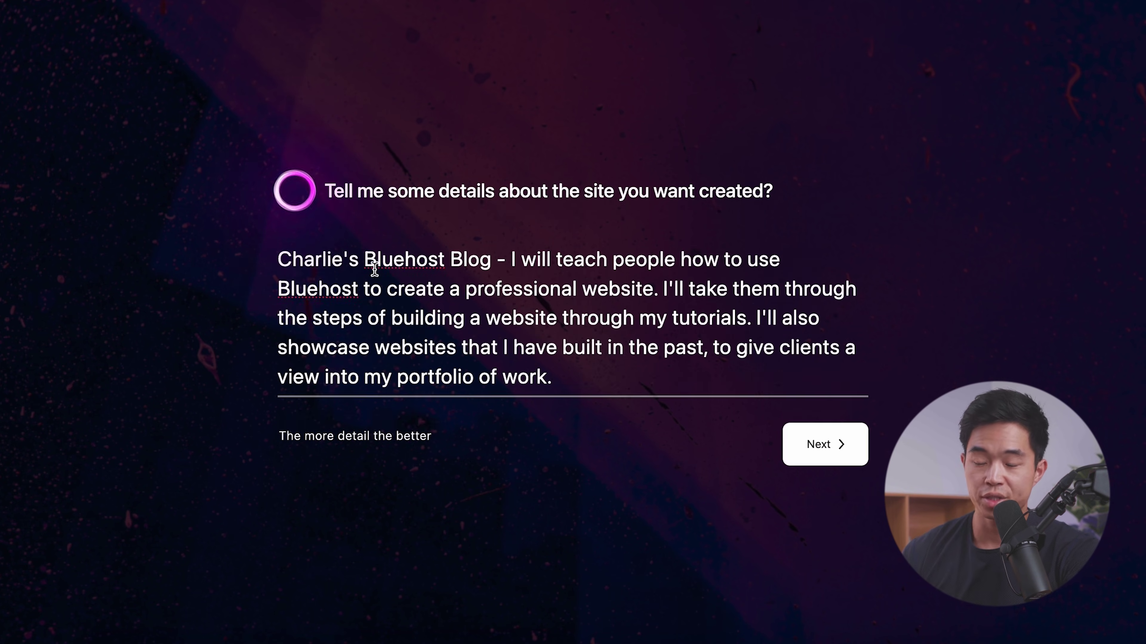
{"action": "left_click", "coordinate": [823, 459]}
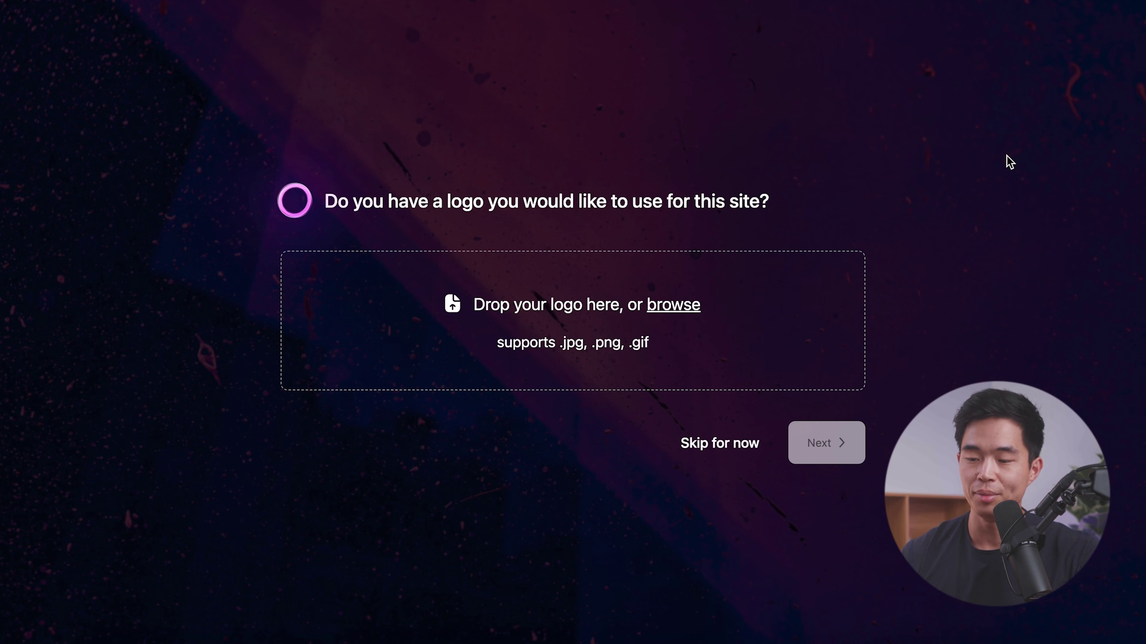
Upload a logo image and mark WordPress familiarity as Beginner.
{"action": "left_click", "coordinate": [656, 309]}
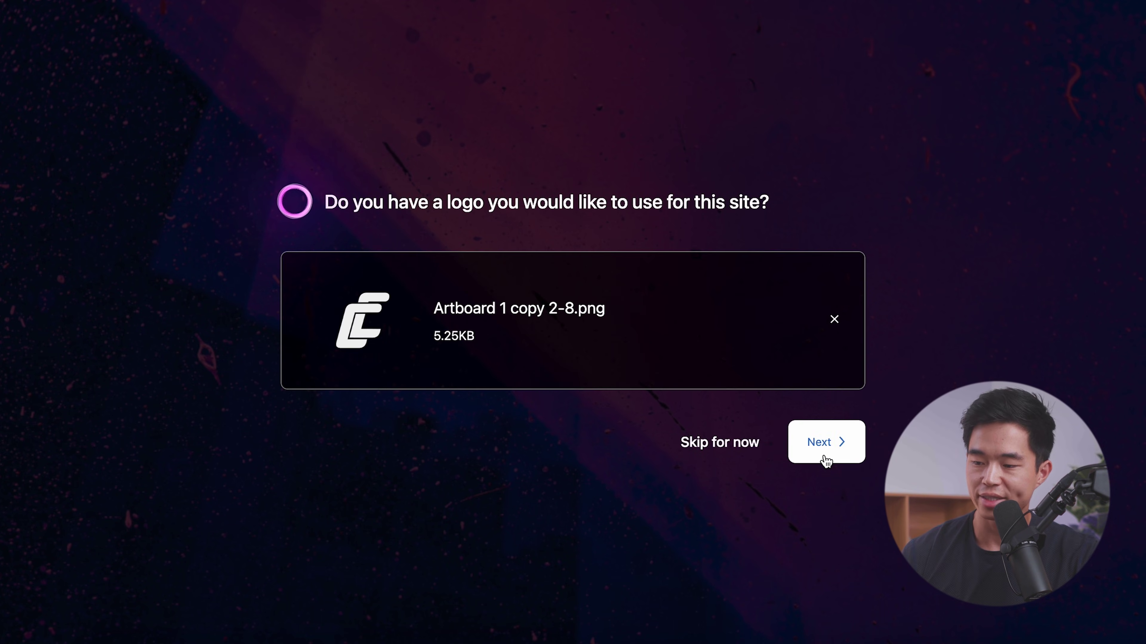
{"action": "left_click", "coordinate": [824, 460]}
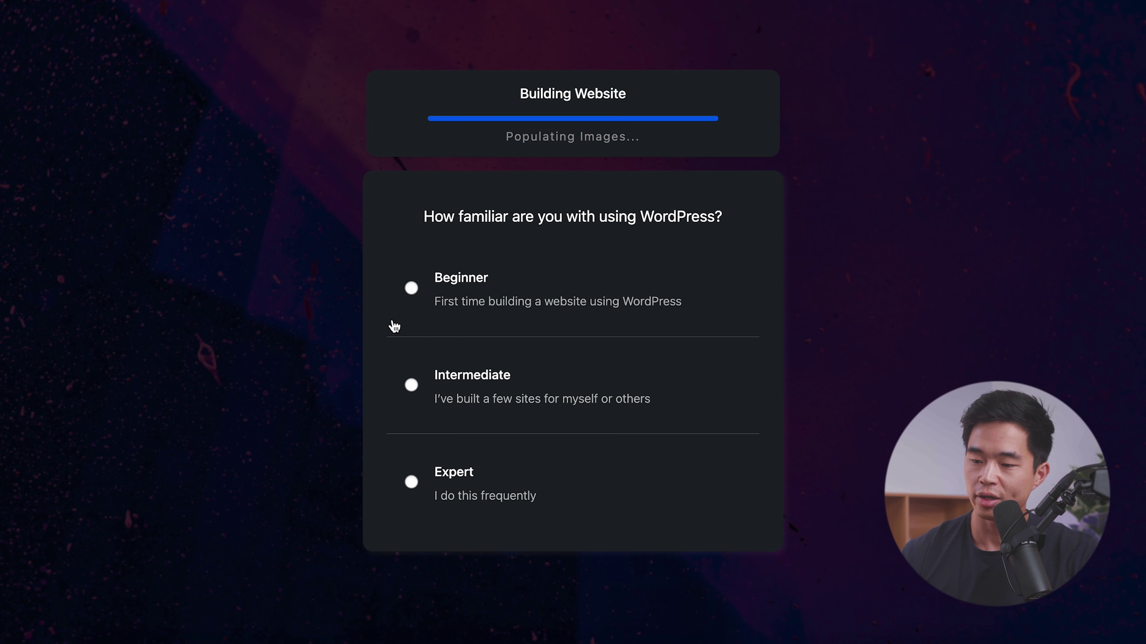
{"action": "left_click", "coordinate": [411, 288]}
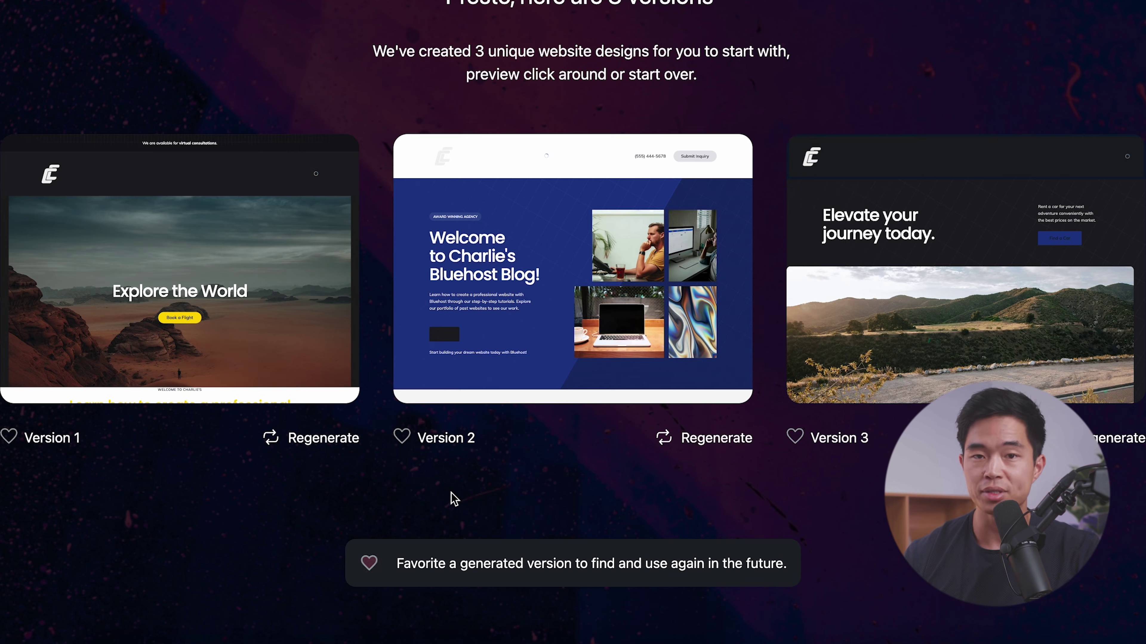
Regenerate the Version 1 design into a new yellow version.
{"action": "mouse_move", "coordinate": [351, 409]}
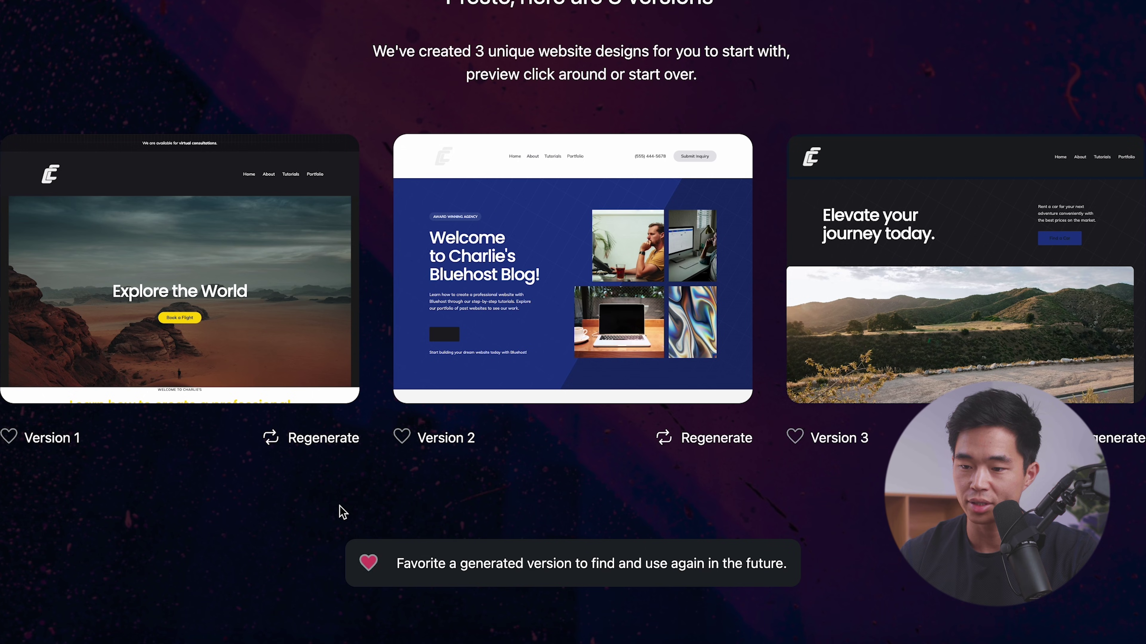
{"action": "left_click", "coordinate": [321, 448]}
{"action": "scroll", "coordinate": [322, 448], "scroll_direction": "down", "scroll_amount": 3}
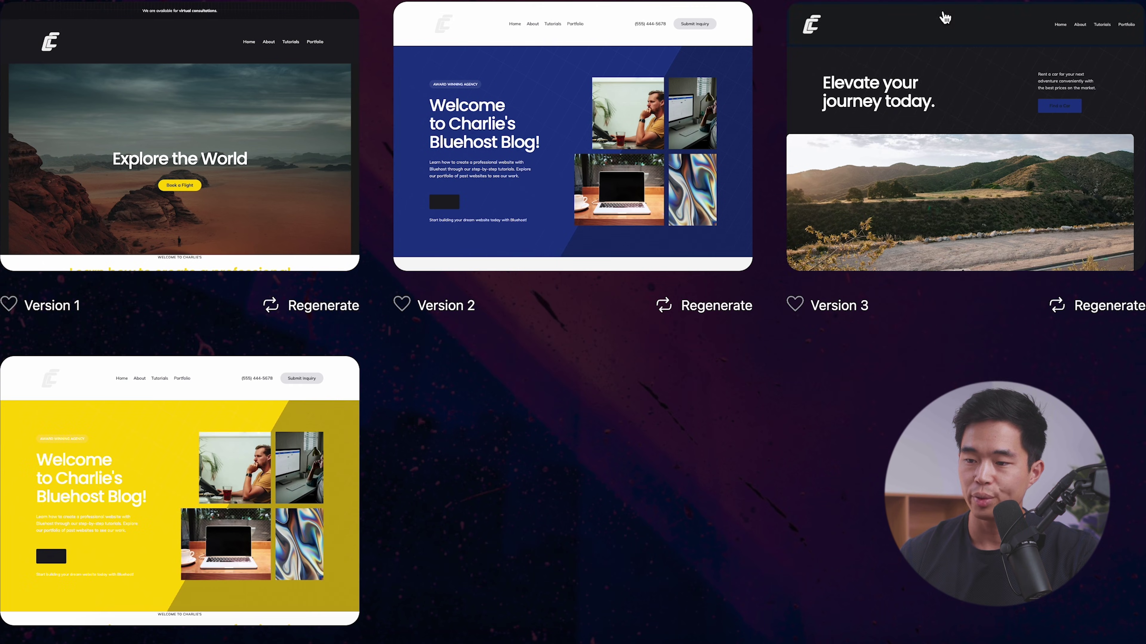
Preview Version 3 in full and keep it as the site design.
{"action": "mouse_move", "coordinate": [987, 65]}
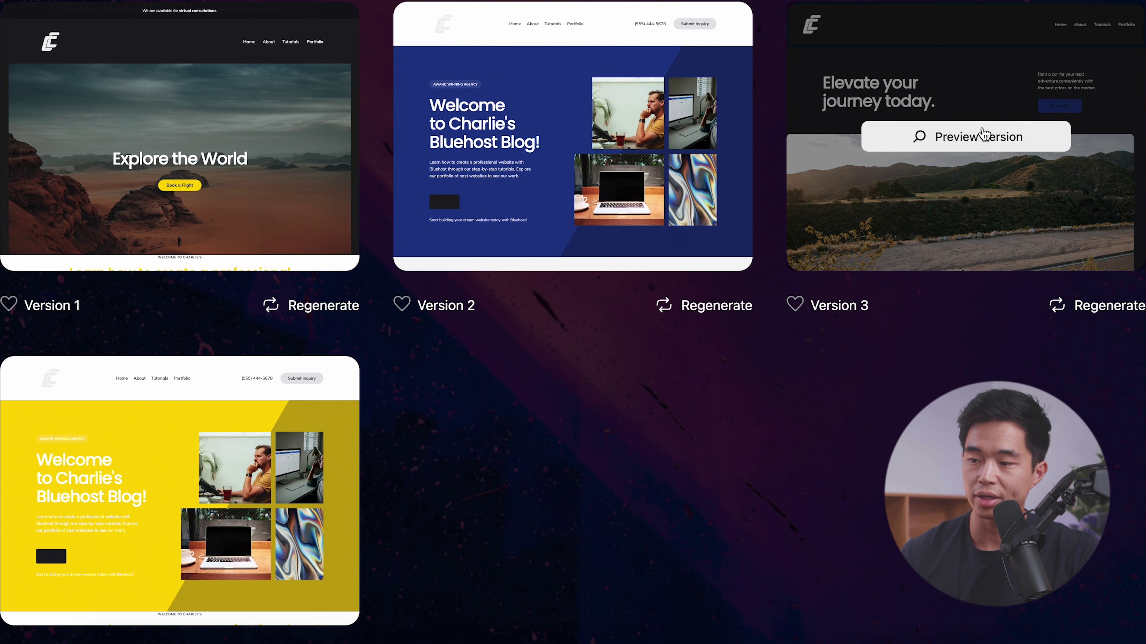
{"action": "left_click", "coordinate": [981, 136]}
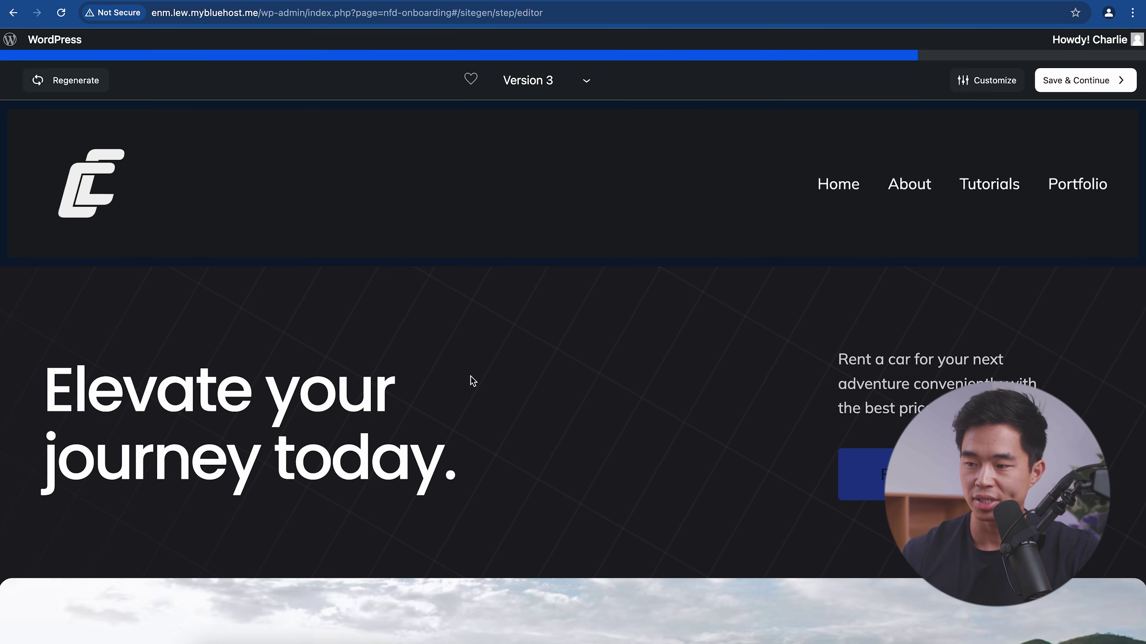
{"action": "scroll", "coordinate": [469, 380], "scroll_direction": "down", "scroll_amount": 10}
{"action": "scroll", "coordinate": [519, 410], "scroll_direction": "up", "scroll_amount": 10}
{"action": "scroll", "coordinate": [570, 447], "scroll_direction": "down", "scroll_amount": 7}
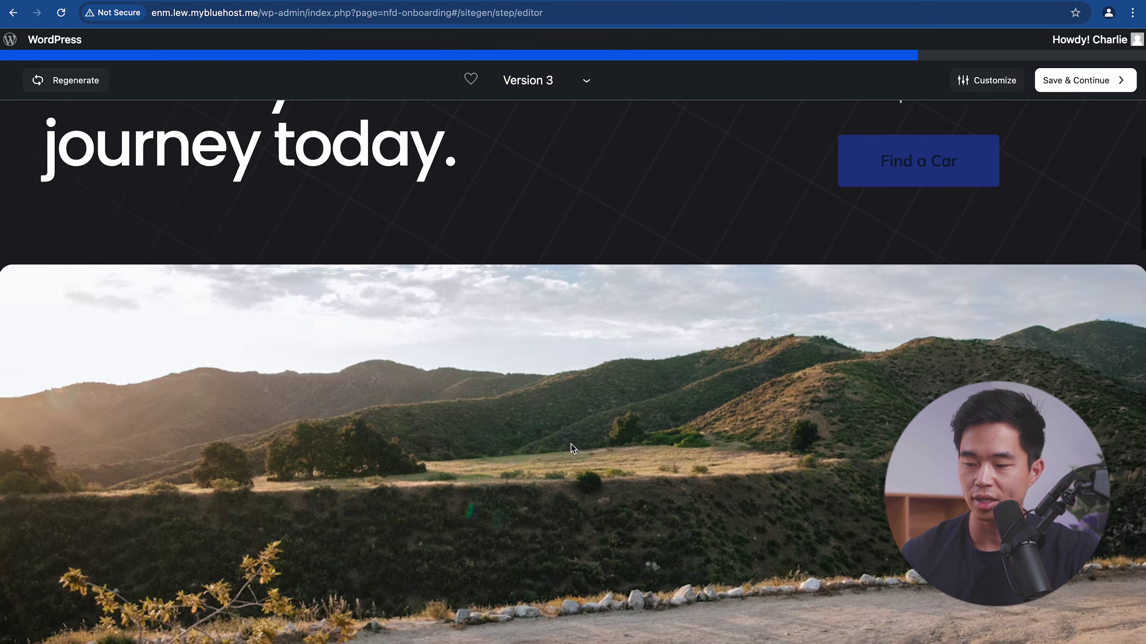
{"action": "scroll", "coordinate": [570, 443], "scroll_direction": "down", "scroll_amount": 10}
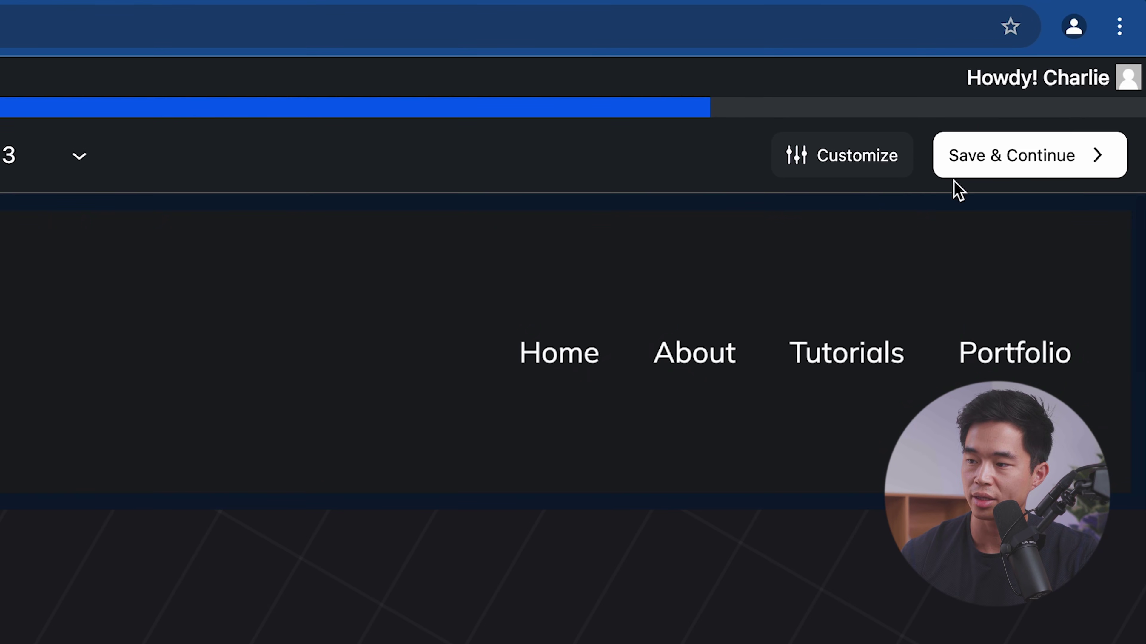
{"action": "left_click", "coordinate": [1039, 164]}
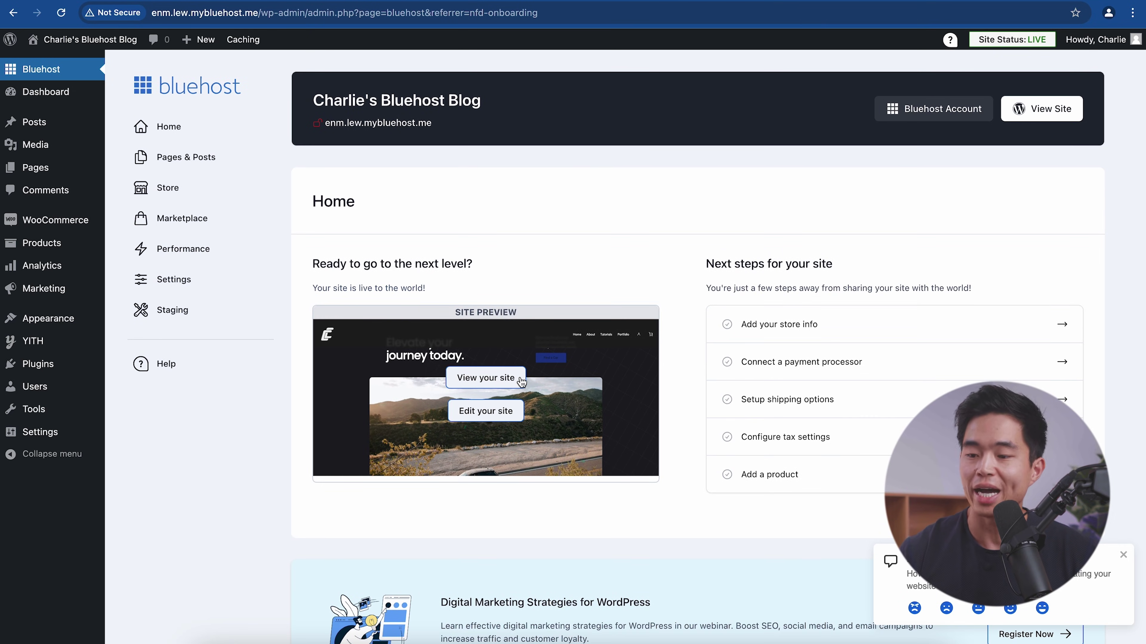
Replace the Home page heading 'Elevate your journey today.' with the owner's name plus 'Builds Websites'.
{"action": "left_click", "coordinate": [493, 424]}
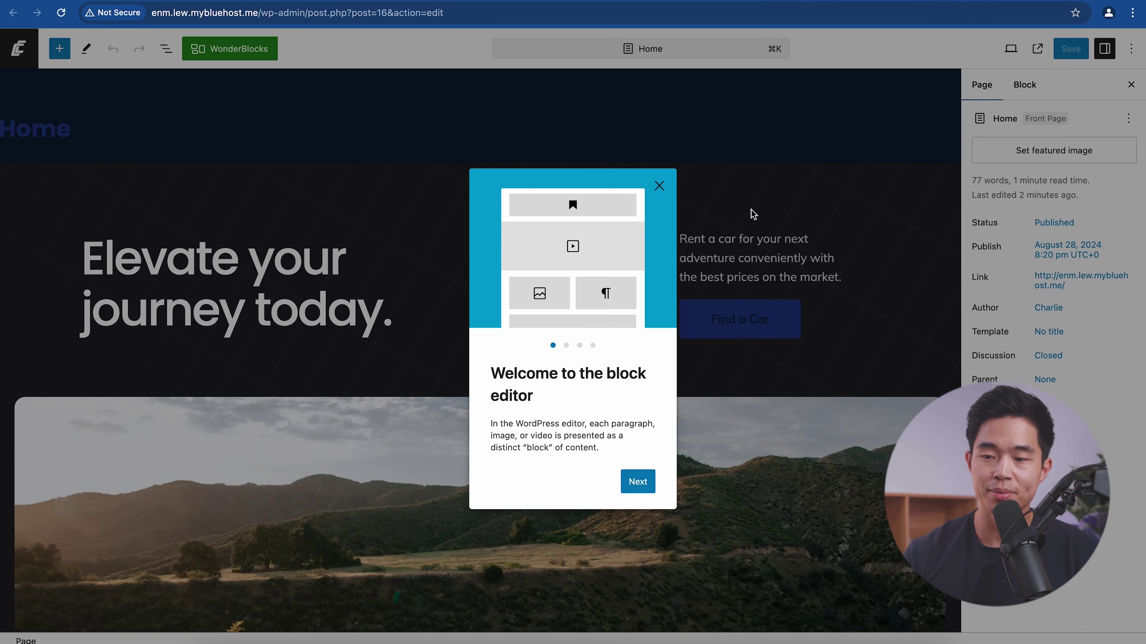
{"action": "left_click", "coordinate": [659, 186]}
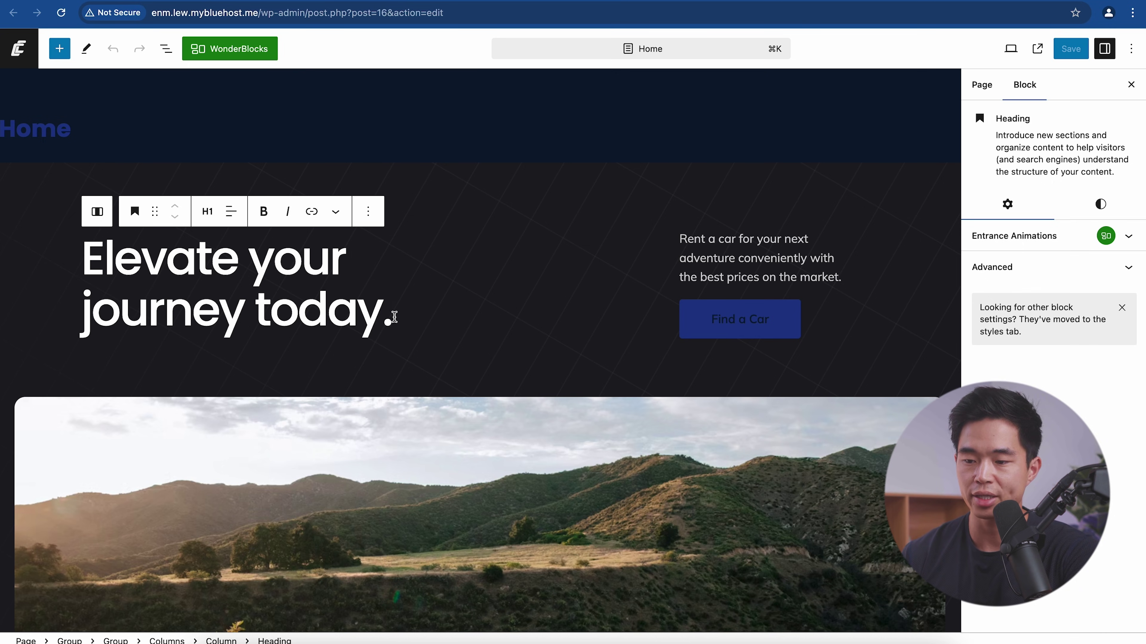
{"action": "left_click_drag", "start_coordinate": [394, 317], "coordinate": [69, 256]}
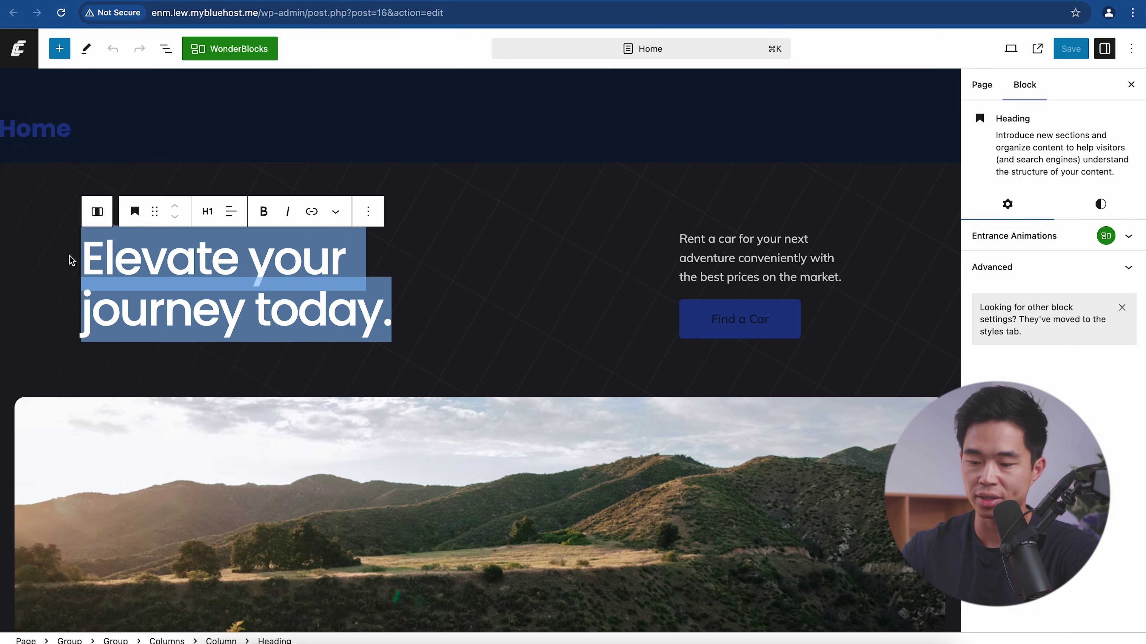
{"action": "type", "text": "Charlie Chang"}
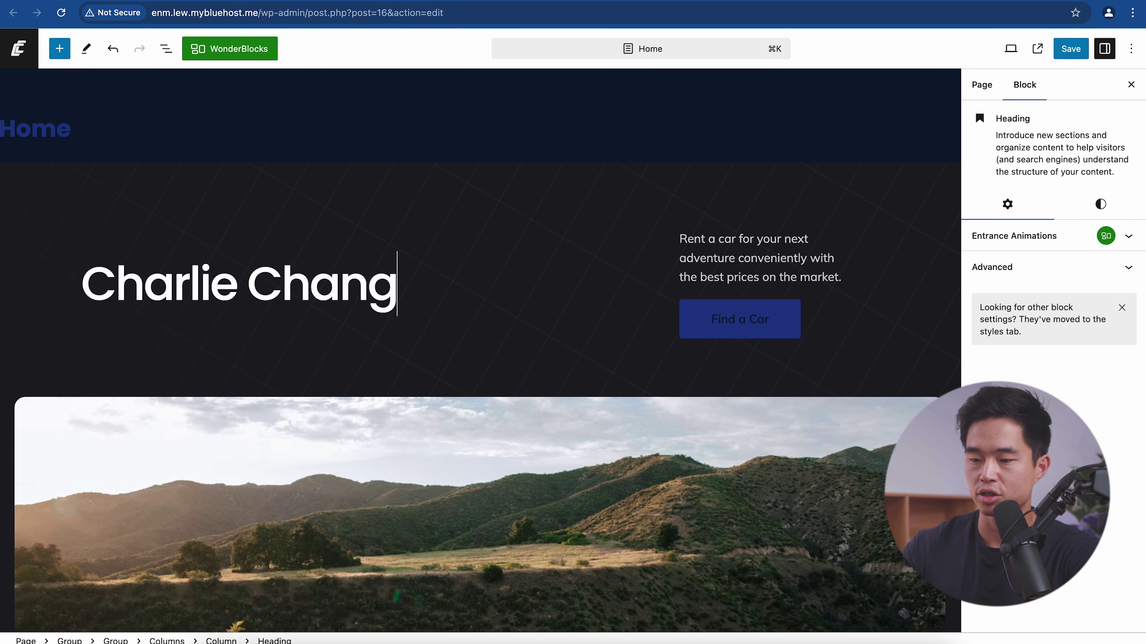
{"action": "type", "text": " Builds We"}
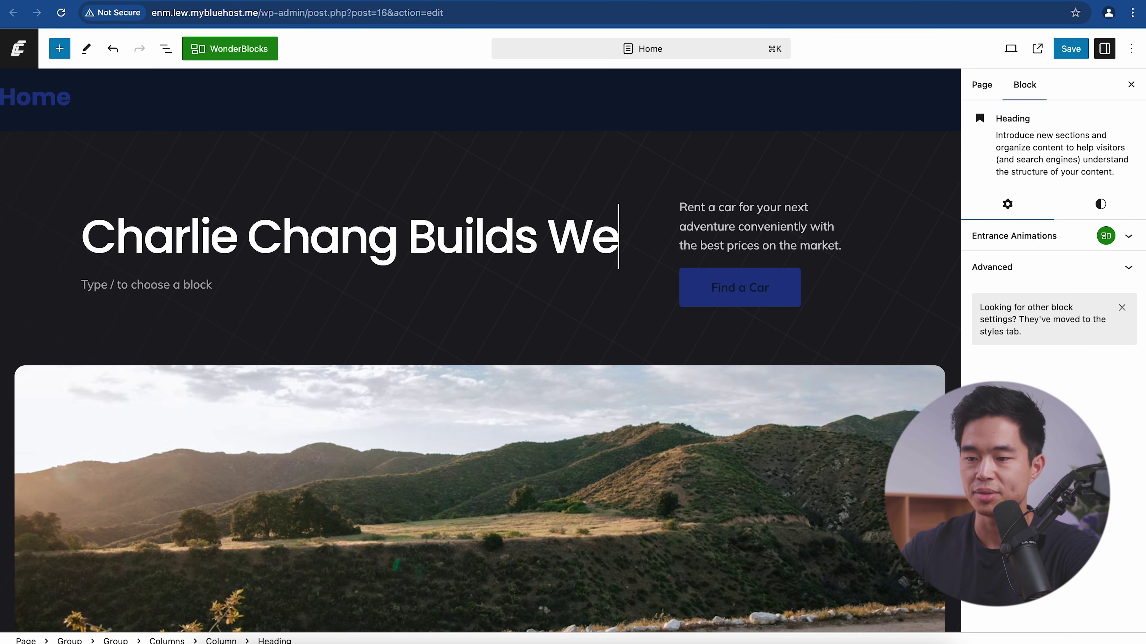
{"action": "type", "text": "bsites"}
{"action": "scroll", "coordinate": [825, 294], "scroll_direction": "up", "scroll_amount": 2}
{"action": "left_click", "coordinate": [825, 294]}
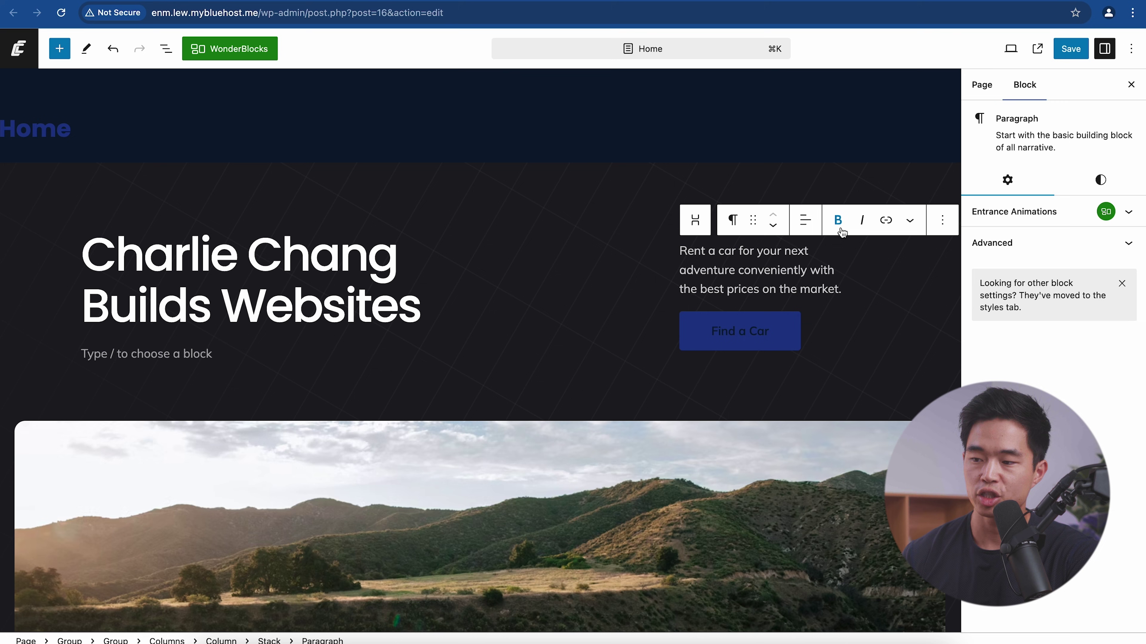
{"action": "left_click", "coordinate": [734, 313]}
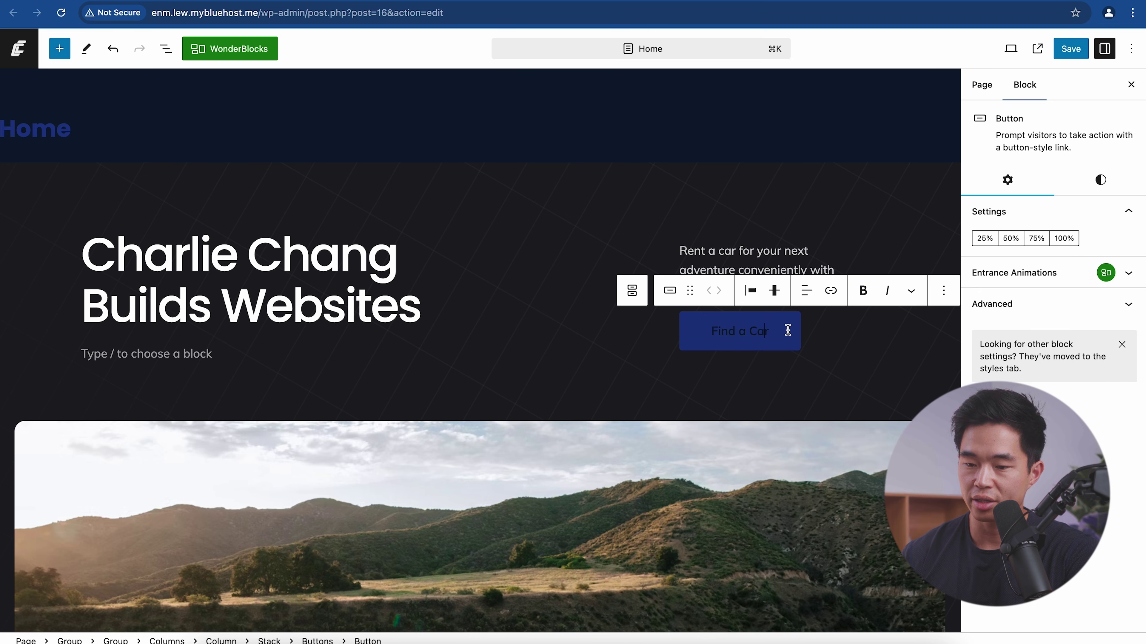
{"action": "scroll", "coordinate": [378, 415], "scroll_direction": "down", "scroll_amount": 6}
{"action": "left_click", "coordinate": [560, 117]}
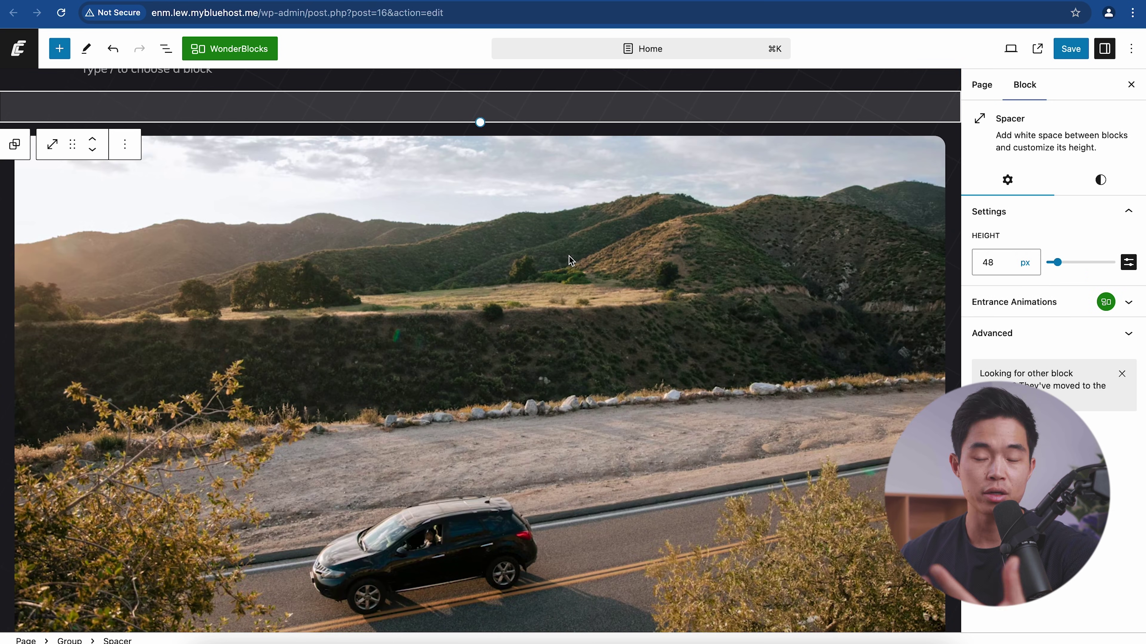
{"action": "left_click", "coordinate": [453, 284]}
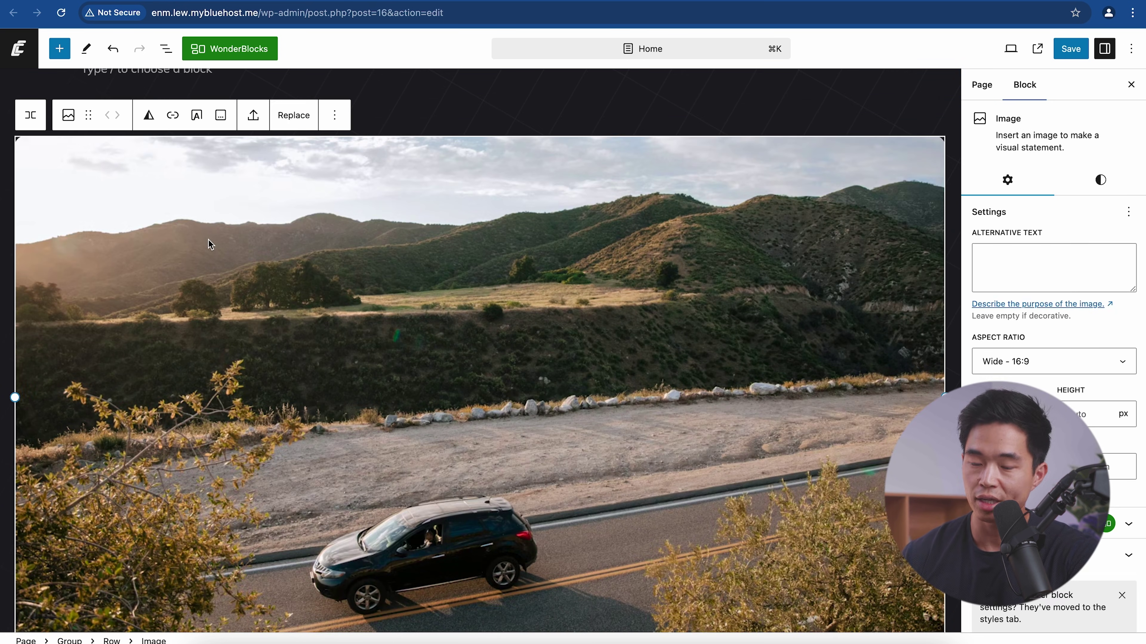
{"action": "left_click", "coordinate": [68, 115]}
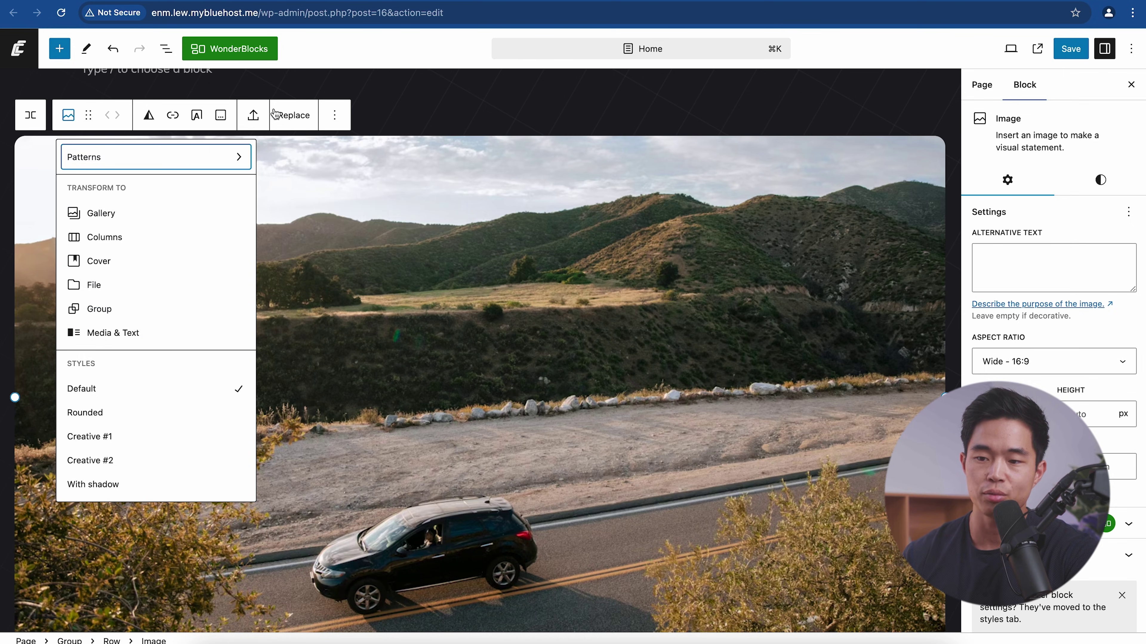
{"action": "left_click", "coordinate": [293, 116]}
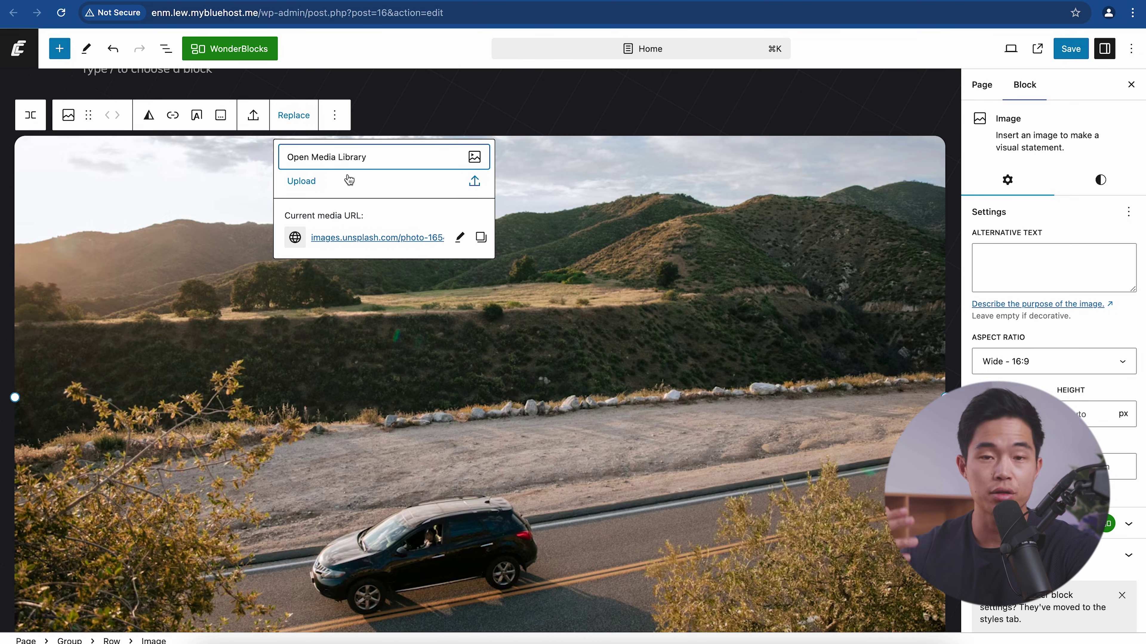
{"action": "left_click", "coordinate": [350, 158]}
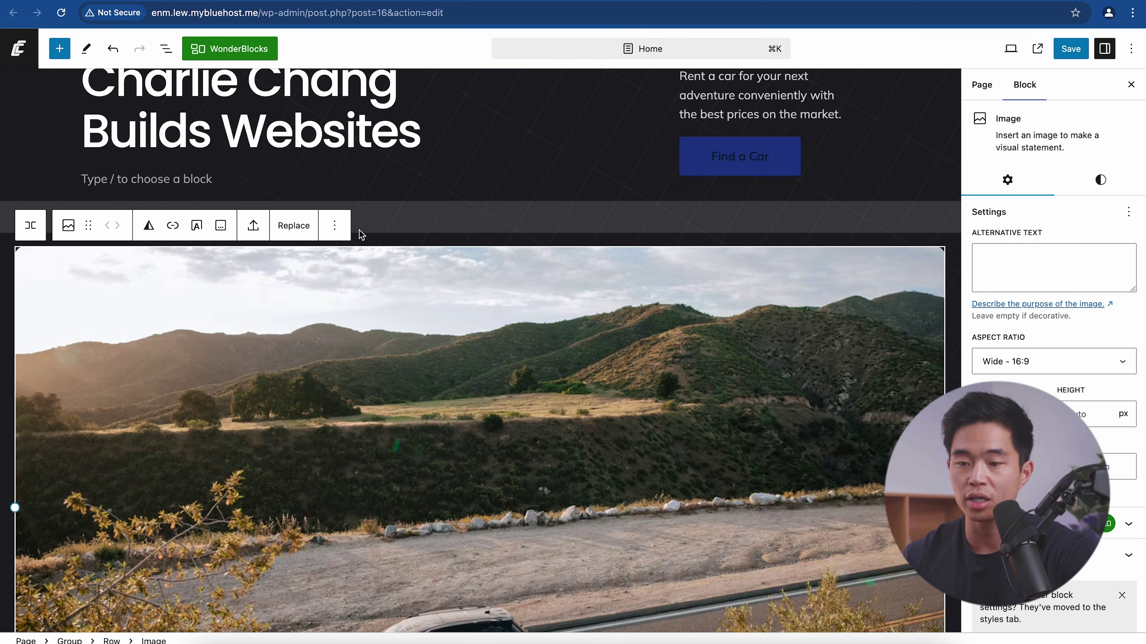
{"action": "left_click", "coordinate": [341, 232]}
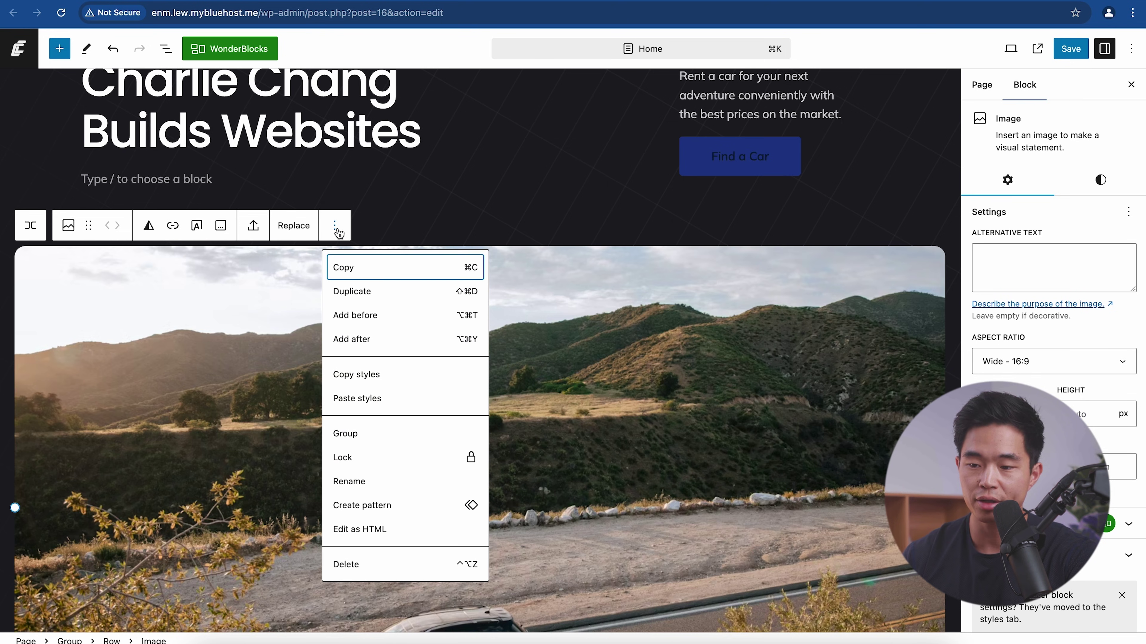
{"action": "left_click", "coordinate": [399, 570]}
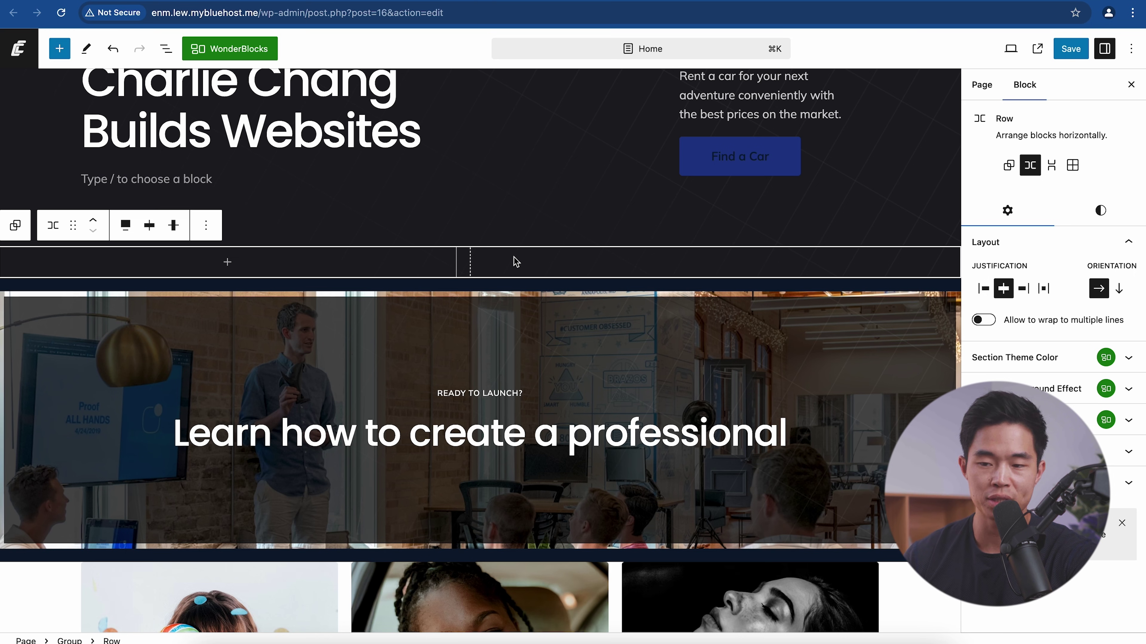
{"action": "key", "text": "super+z"}
{"action": "scroll", "coordinate": [514, 256], "scroll_direction": "down", "scroll_amount": 5}
{"action": "left_click", "coordinate": [480, 215]}
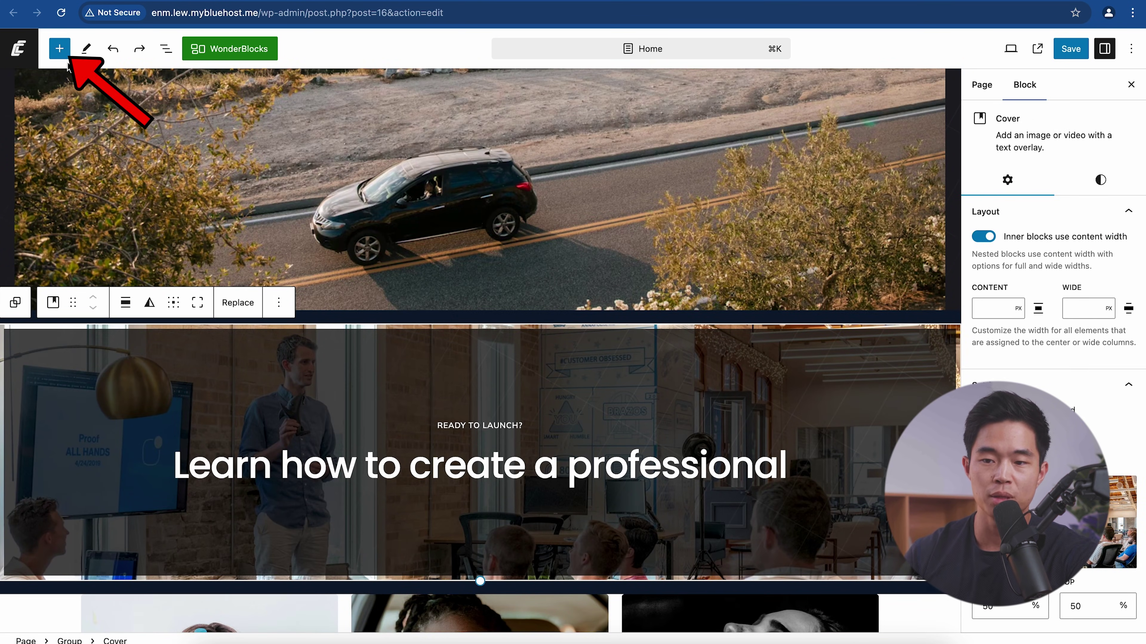
Insert the WonderBlocks faq-2 Frequently Asked Questions pattern below the course banner.
{"action": "left_click", "coordinate": [59, 48]}
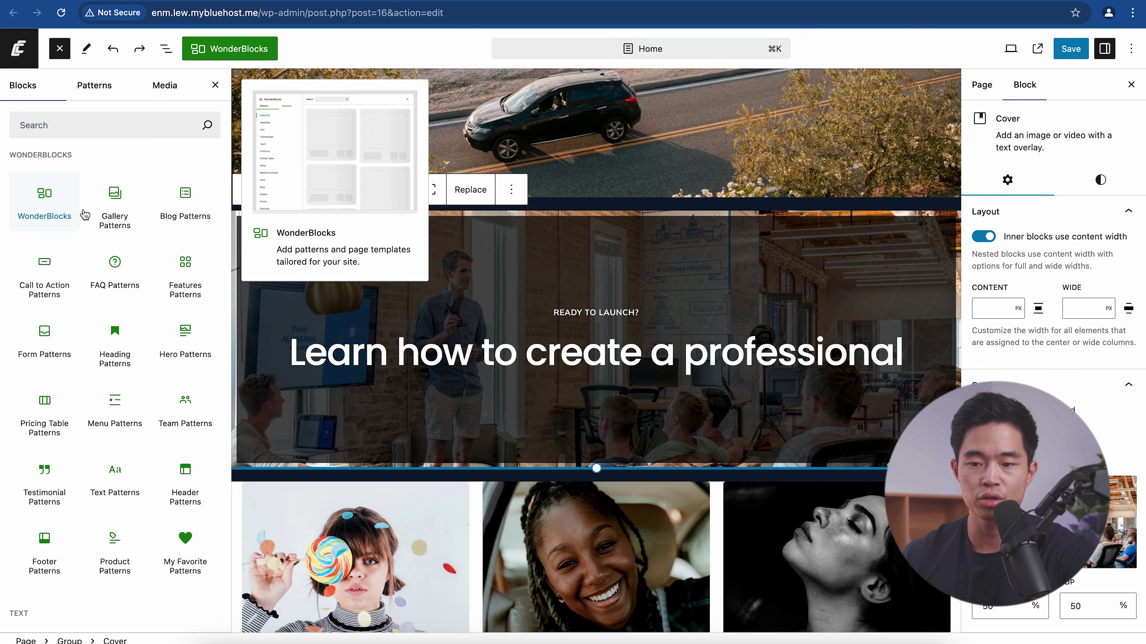
{"action": "scroll", "coordinate": [169, 462], "scroll_direction": "down", "scroll_amount": 2}
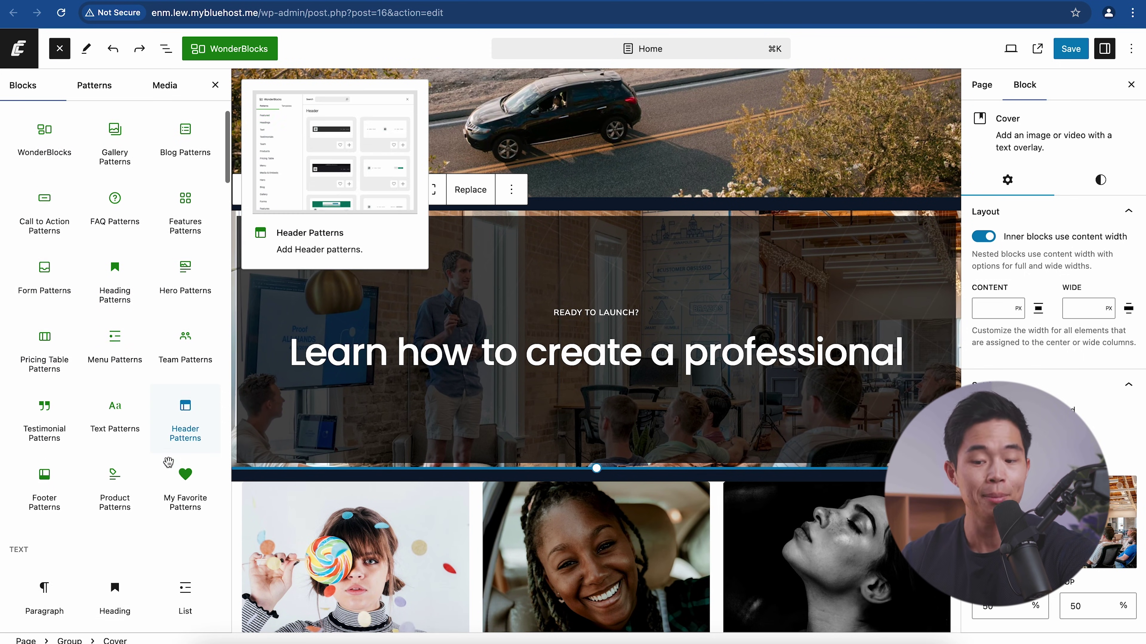
{"action": "scroll", "coordinate": [168, 462], "scroll_direction": "down", "scroll_amount": 10}
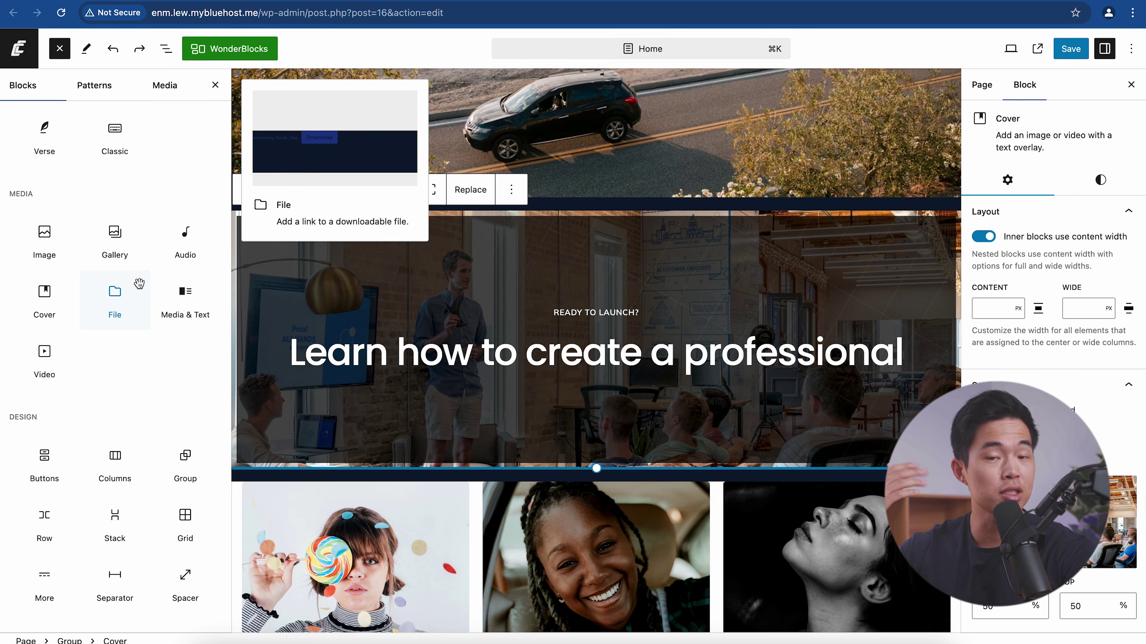
{"action": "scroll", "coordinate": [130, 289], "scroll_direction": "down", "scroll_amount": 3}
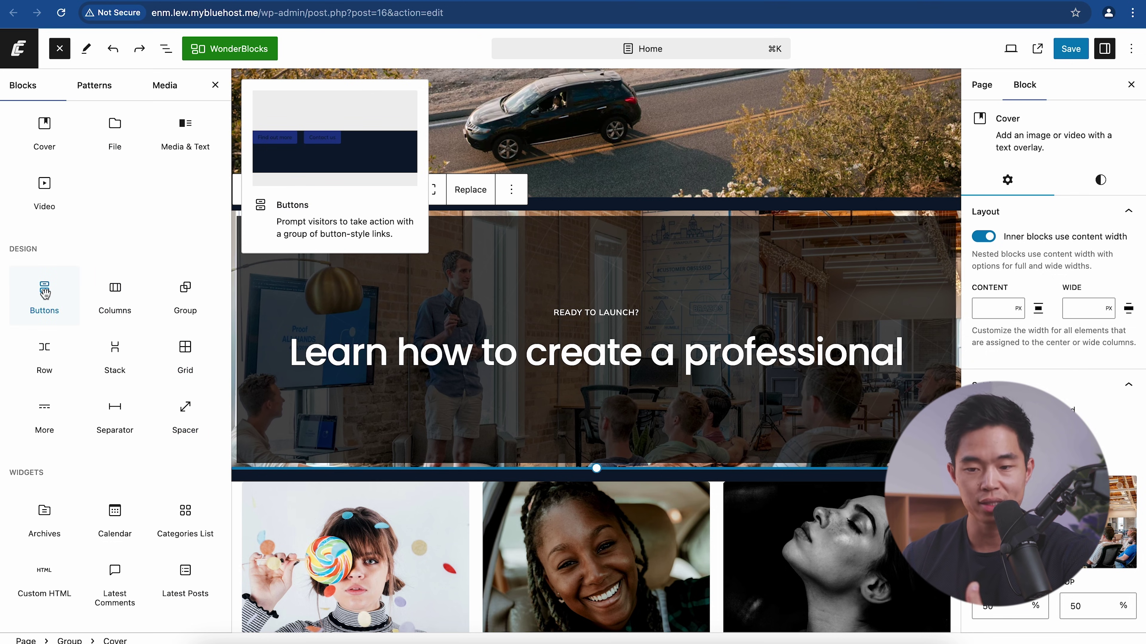
{"action": "scroll", "coordinate": [67, 203], "scroll_direction": "up", "scroll_amount": 3}
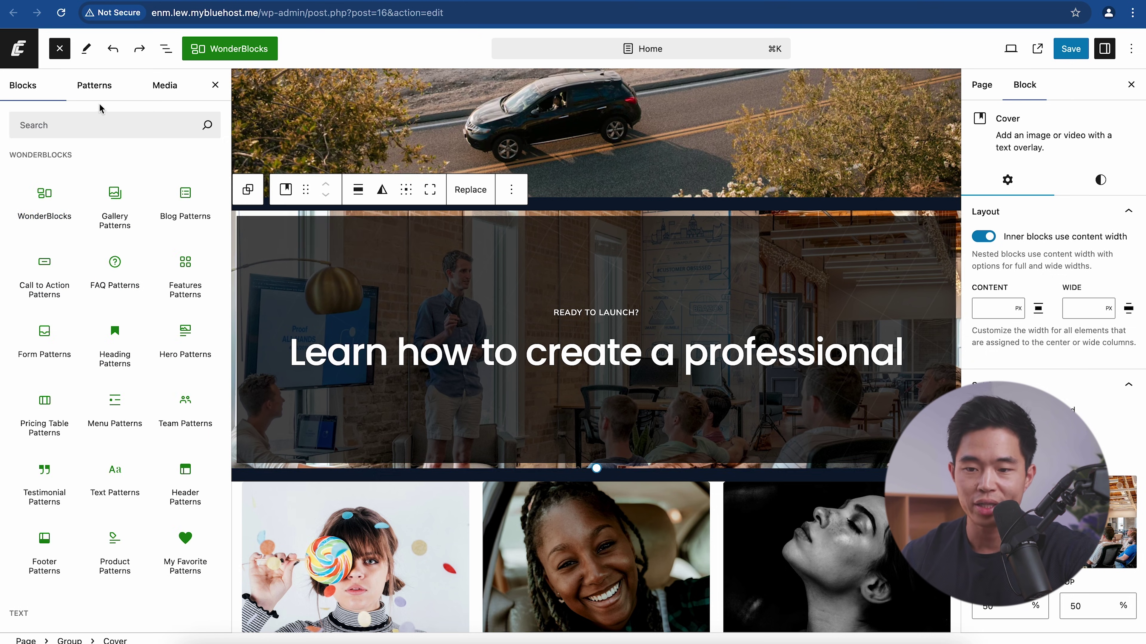
{"action": "left_click", "coordinate": [45, 189]}
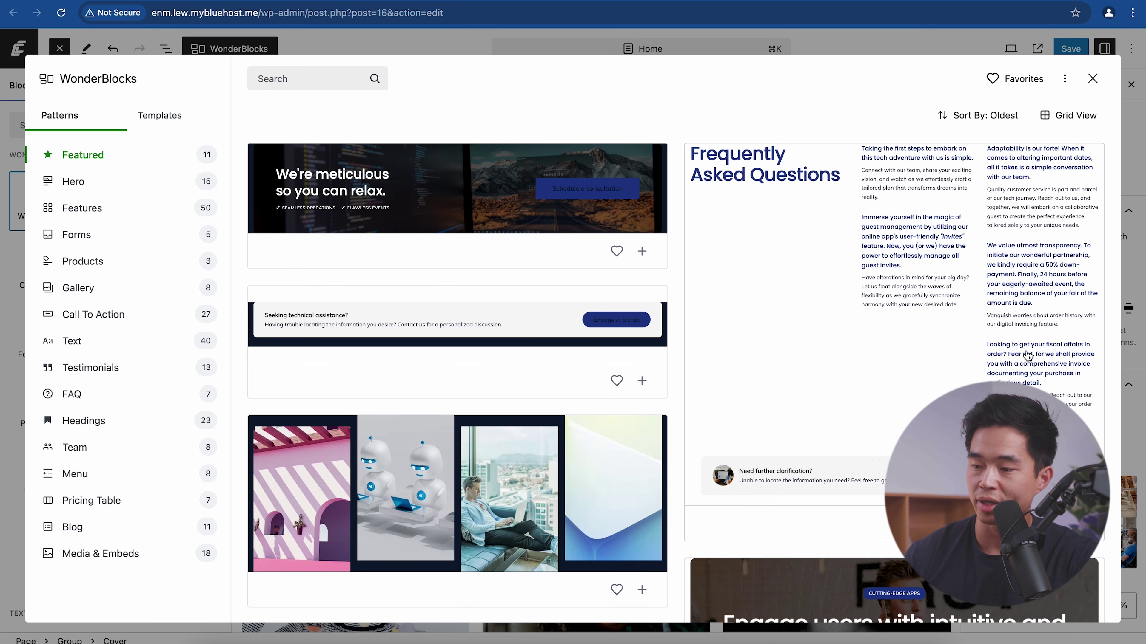
{"action": "left_click", "coordinate": [873, 256]}
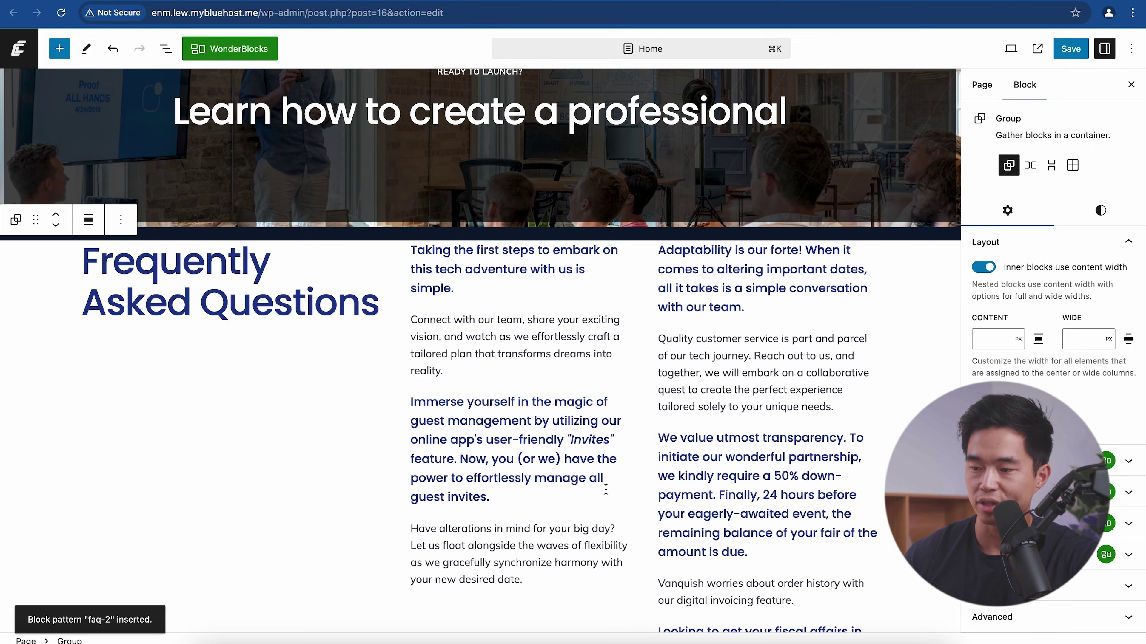
Save the Home page with its FAQ section and preview it at Mobile size.
{"action": "scroll", "coordinate": [605, 489], "scroll_direction": "down", "scroll_amount": 2}
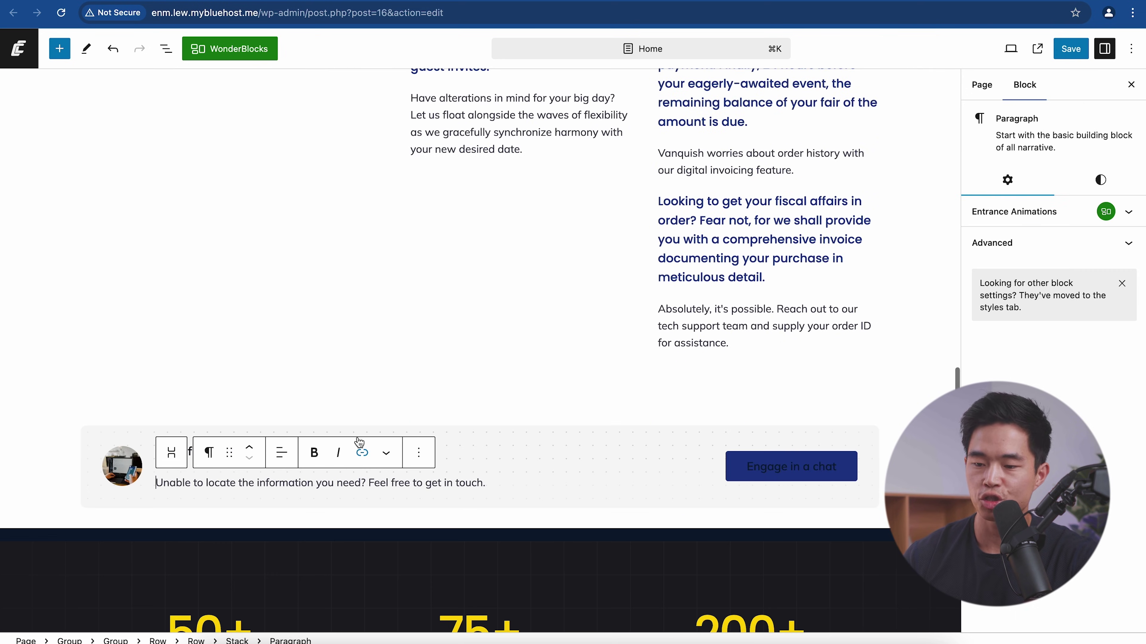
{"action": "left_click", "coordinate": [383, 352]}
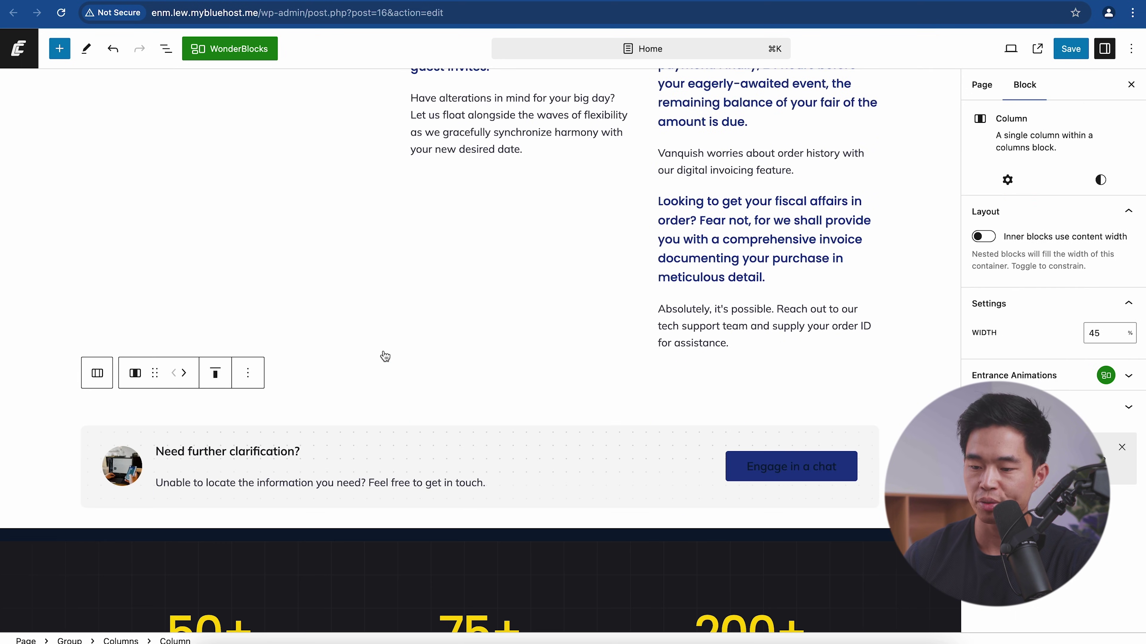
{"action": "scroll", "coordinate": [383, 350], "scroll_direction": "up", "scroll_amount": 15}
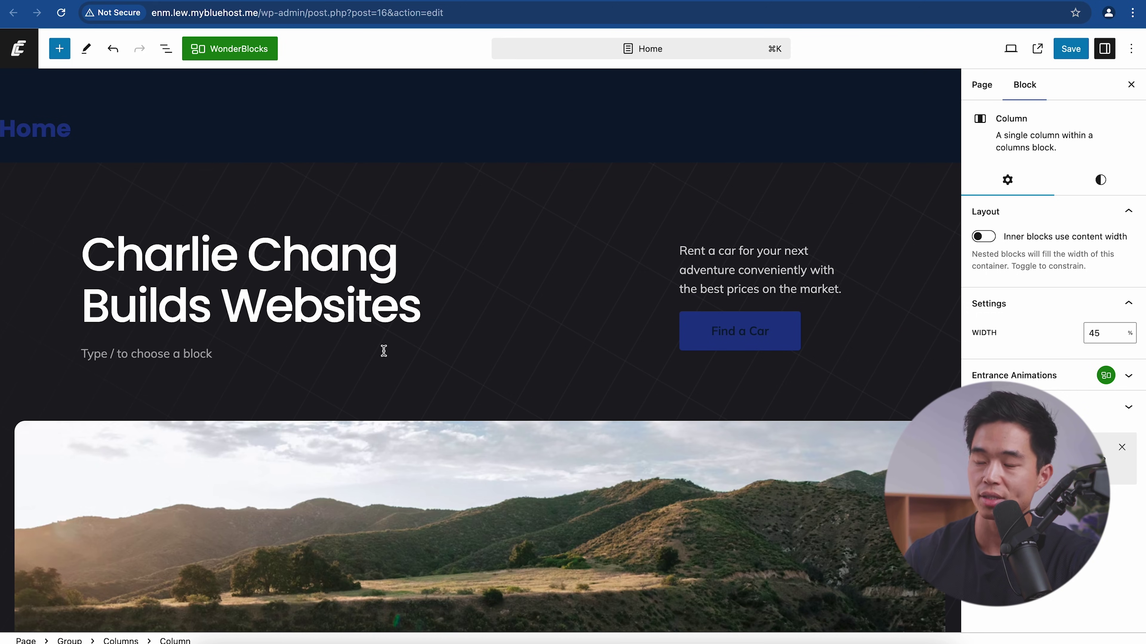
{"action": "left_click", "coordinate": [1073, 48]}
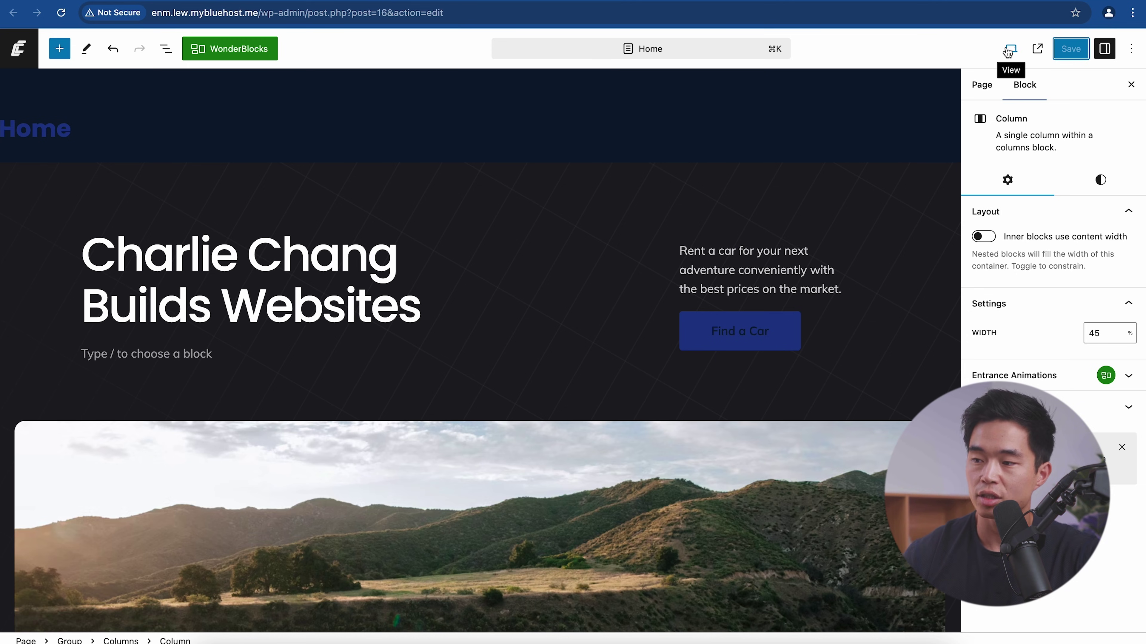
{"action": "left_click", "coordinate": [1008, 51]}
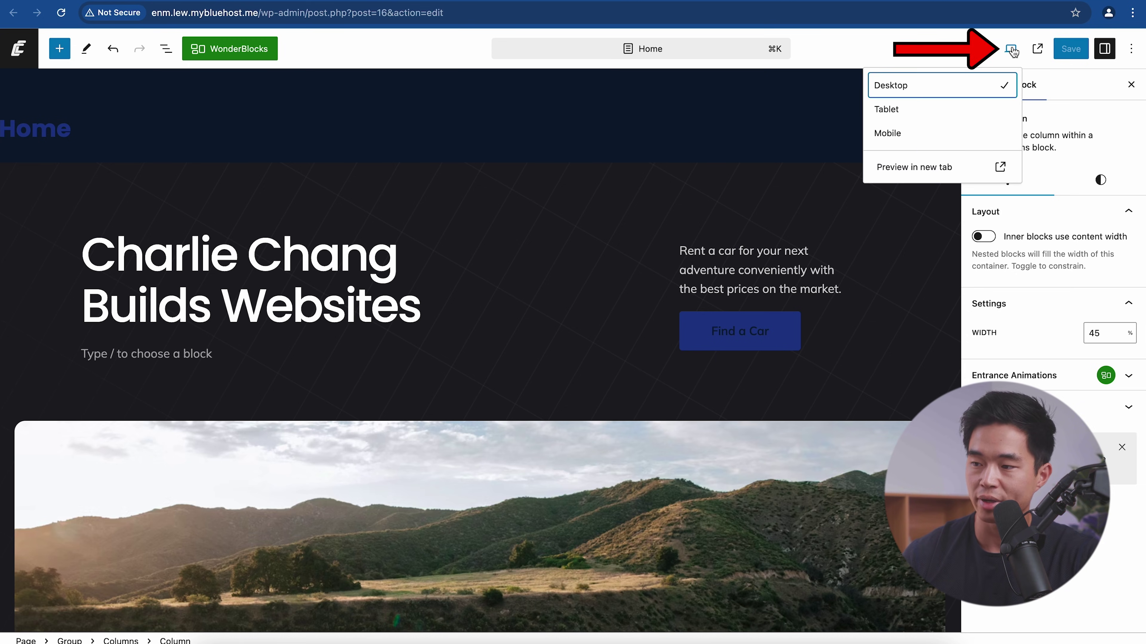
{"action": "left_click", "coordinate": [910, 137]}
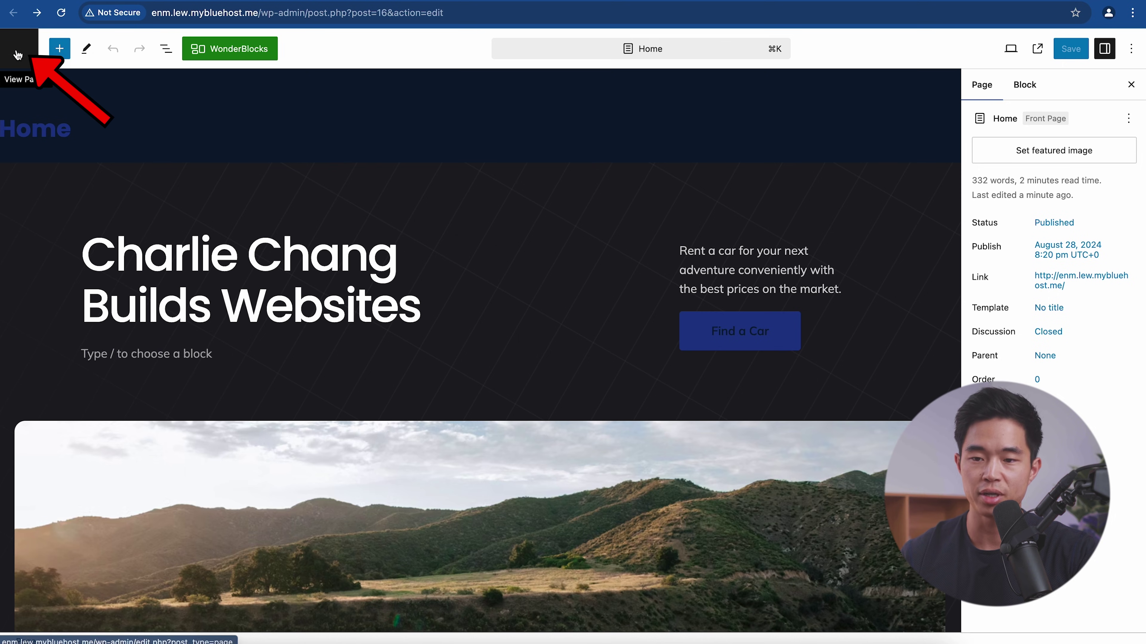
Move the Shop page to the trash from the Pages list.
{"action": "left_click", "coordinate": [21, 55]}
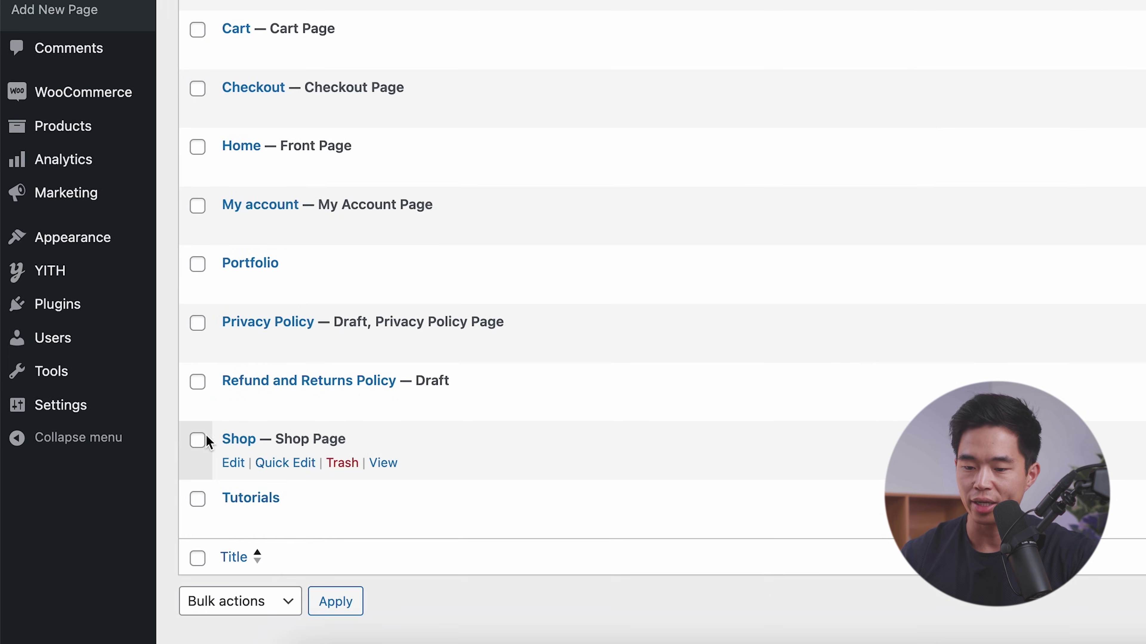
{"action": "left_click", "coordinate": [134, 503]}
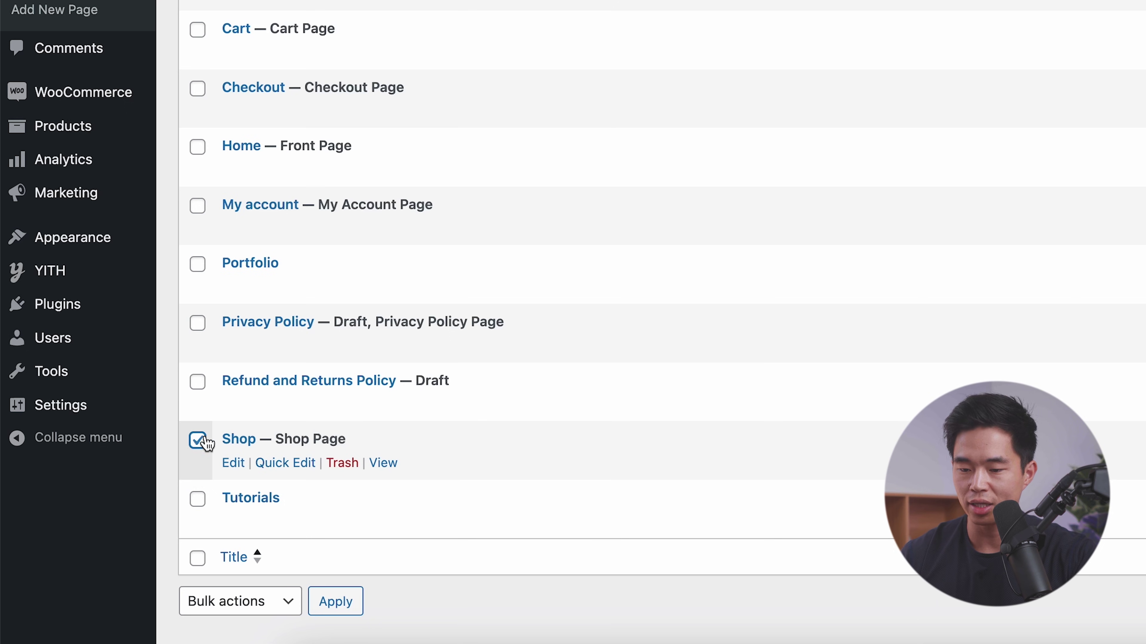
{"action": "left_click", "coordinate": [343, 463]}
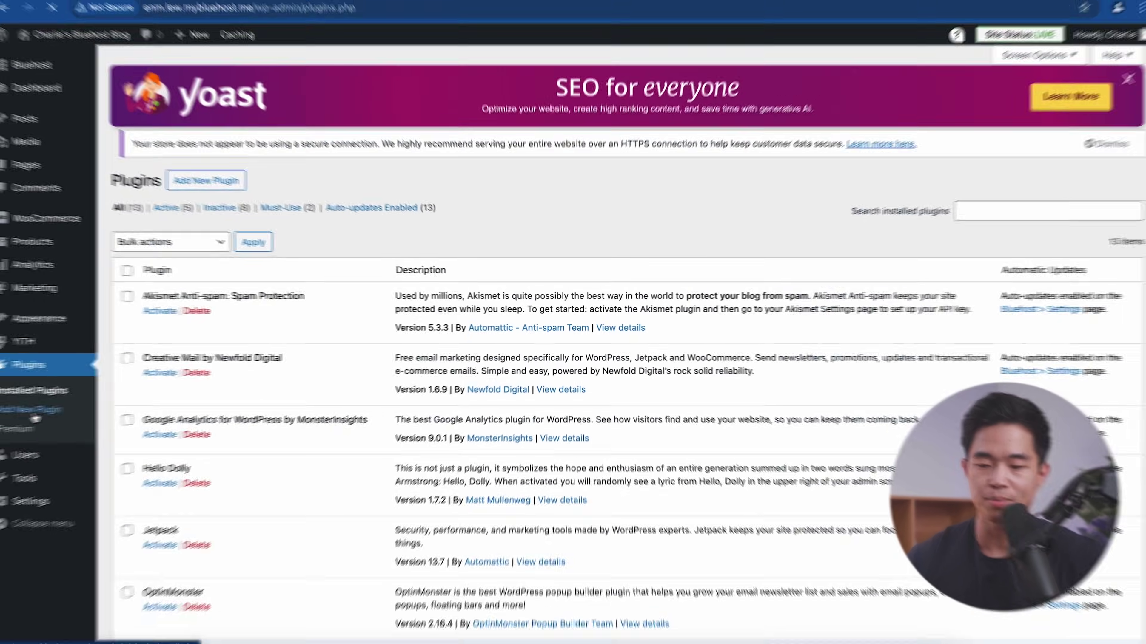
Activate Yoast SEO in the installed plugins list, then go to Add Plugins.
{"action": "scroll", "coordinate": [319, 419], "scroll_direction": "down", "scroll_amount": 10}
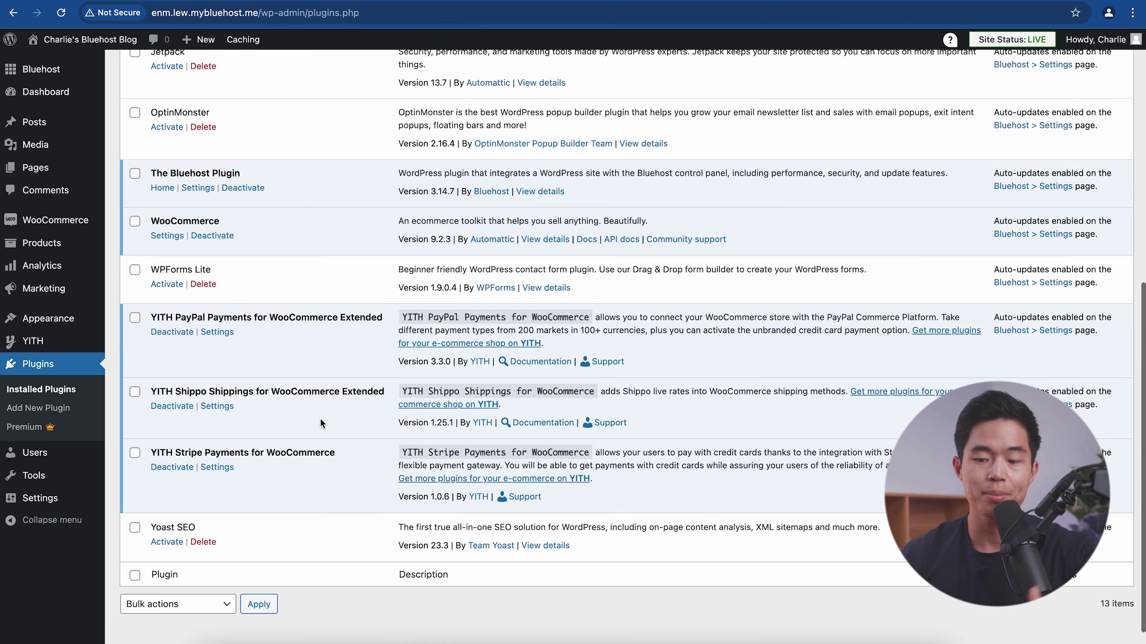
{"action": "scroll", "coordinate": [320, 418], "scroll_direction": "up", "scroll_amount": 10}
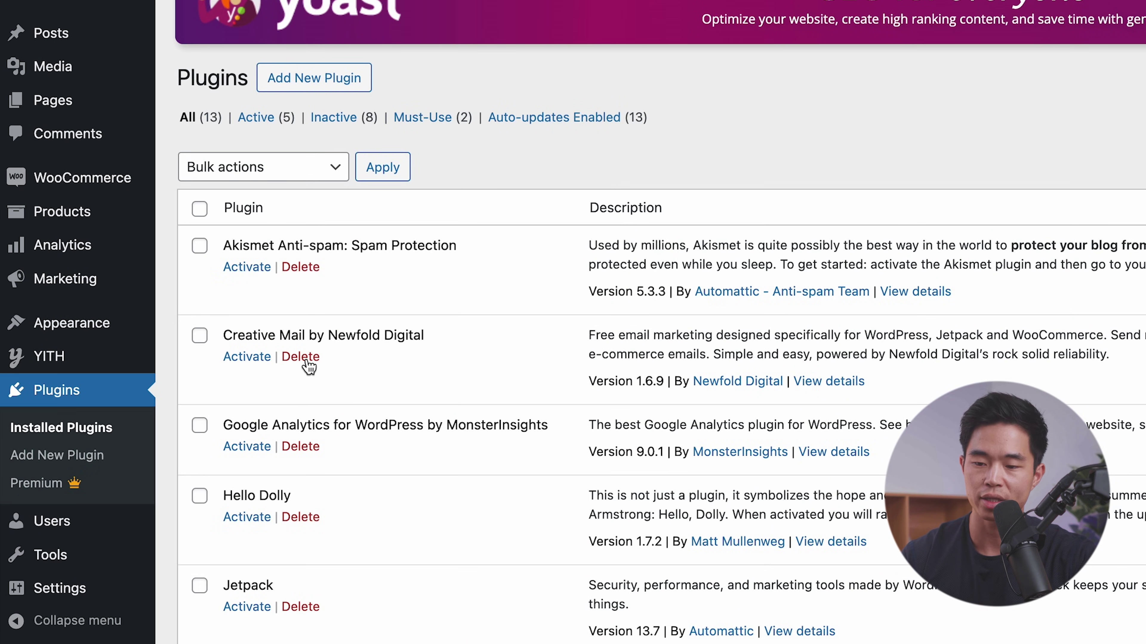
{"action": "scroll", "coordinate": [309, 367], "scroll_direction": "down", "scroll_amount": 15}
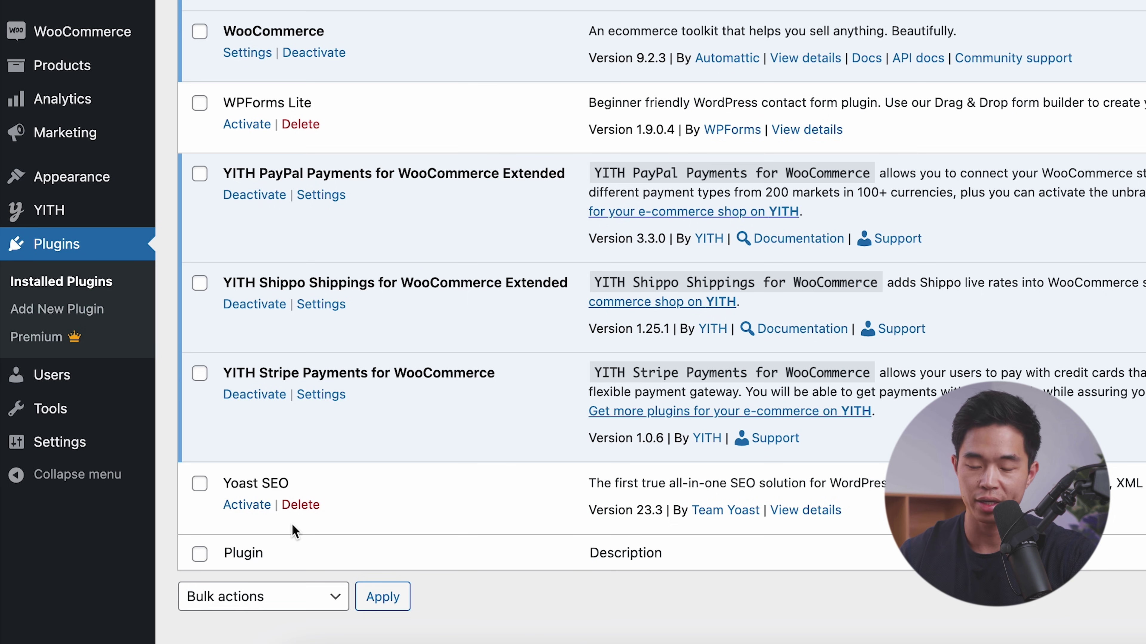
{"action": "left_click", "coordinate": [246, 505]}
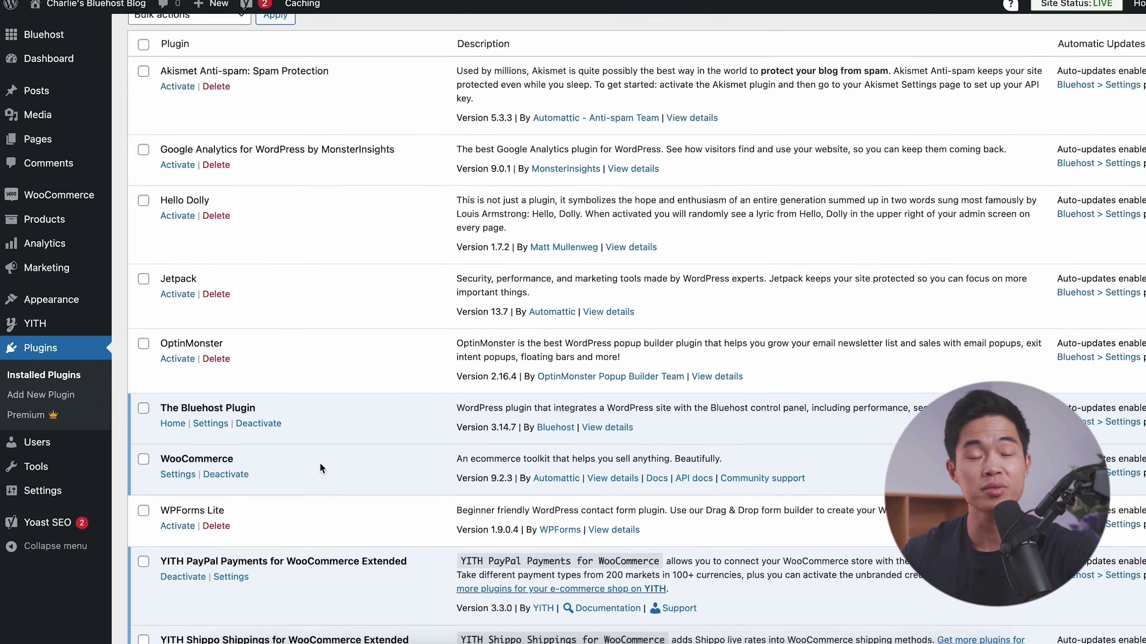
{"action": "scroll", "coordinate": [301, 477], "scroll_direction": "up", "scroll_amount": 5}
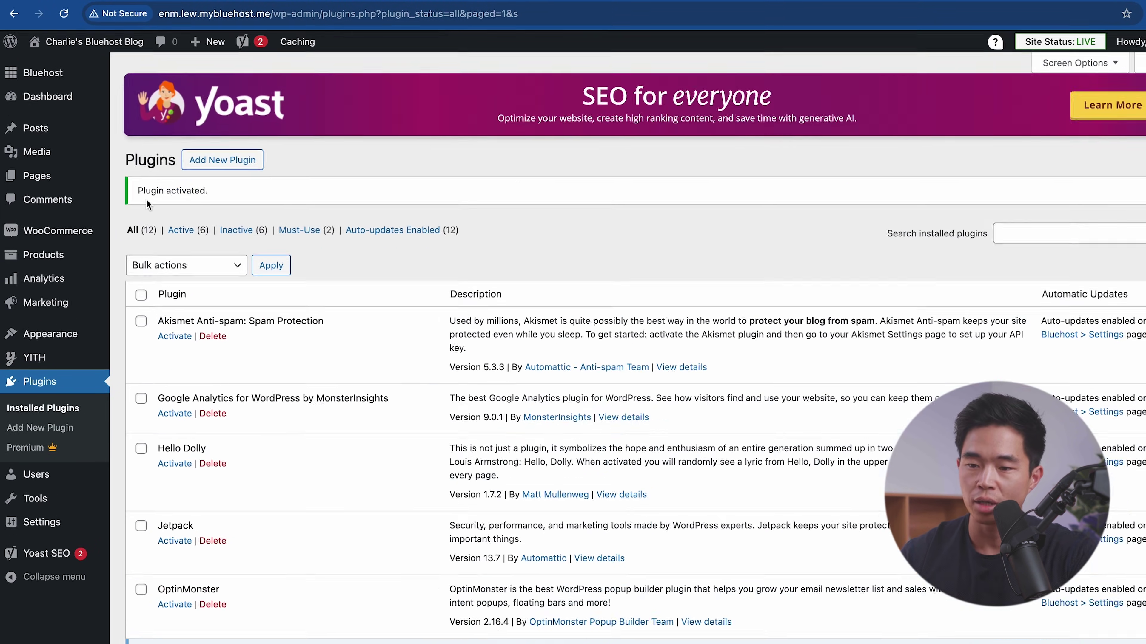
{"action": "left_click", "coordinate": [235, 157]}
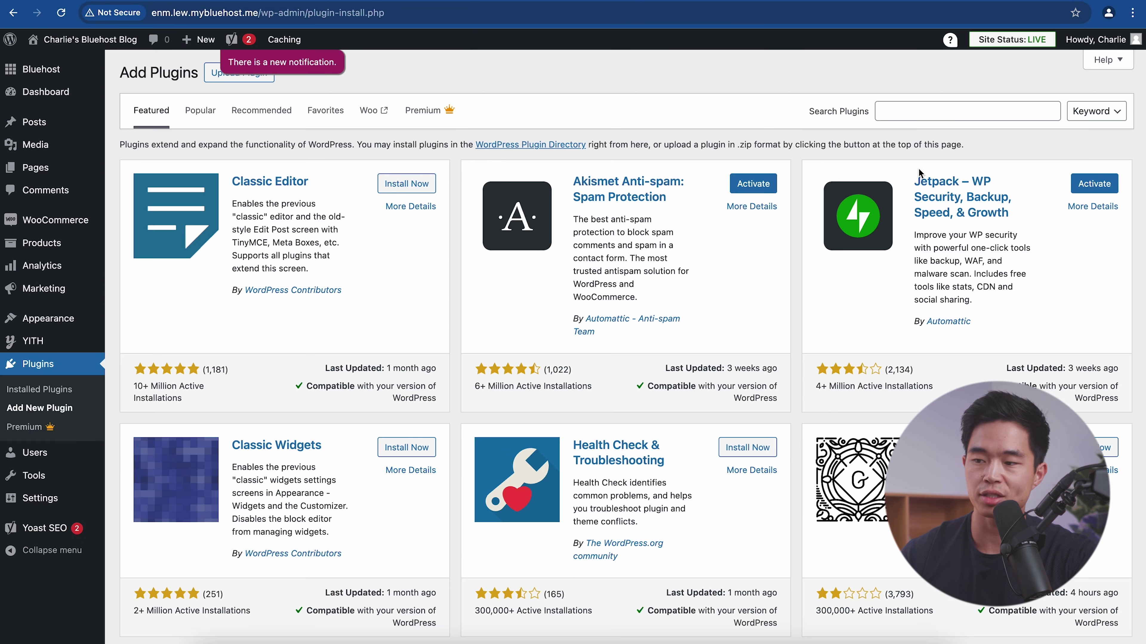
Search the plugin directory for 'elementor', install and activate Elementor Website Builder, then open Permalink settings.
{"action": "left_click", "coordinate": [212, 118]}
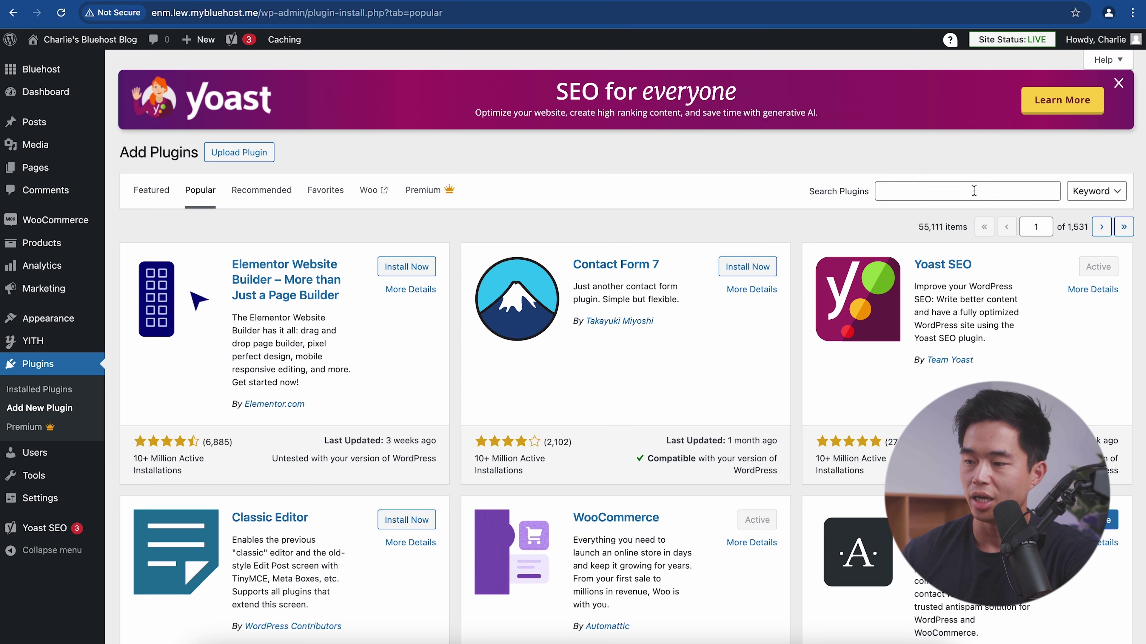
{"action": "left_click", "coordinate": [973, 191]}
{"action": "type", "text": "elemen"}
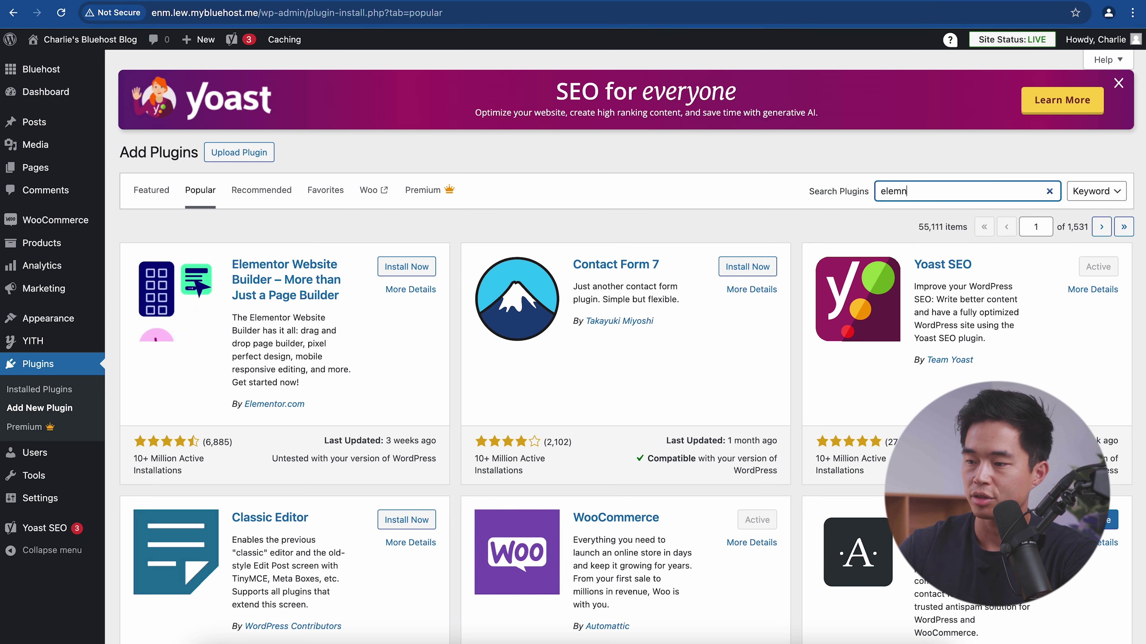
{"action": "type", "text": "tor"}
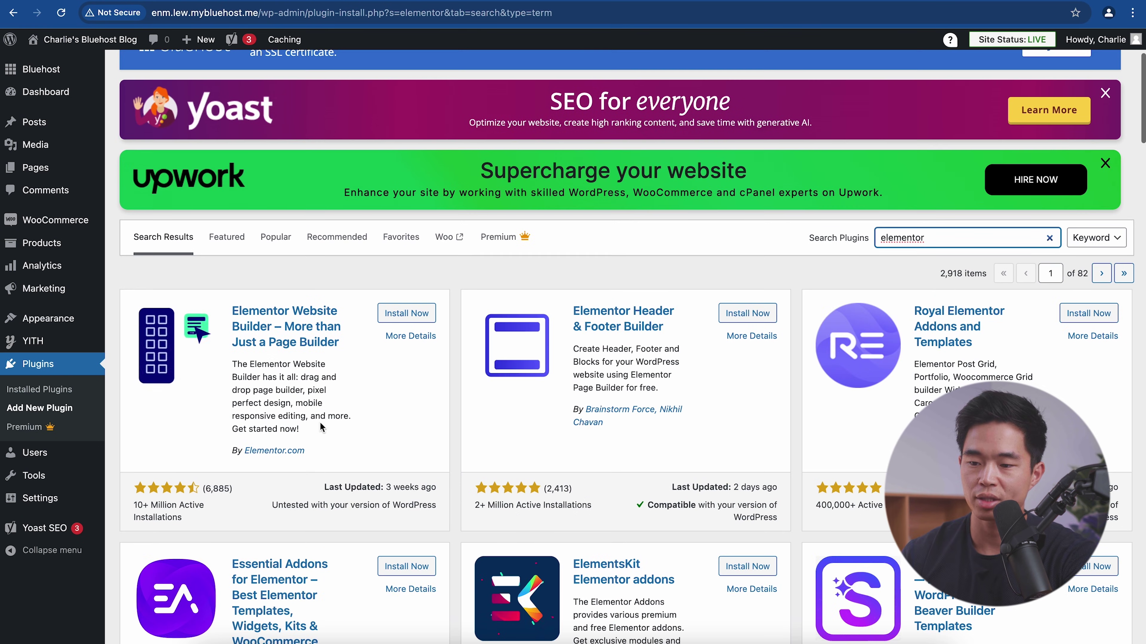
{"action": "left_click", "coordinate": [420, 312]}
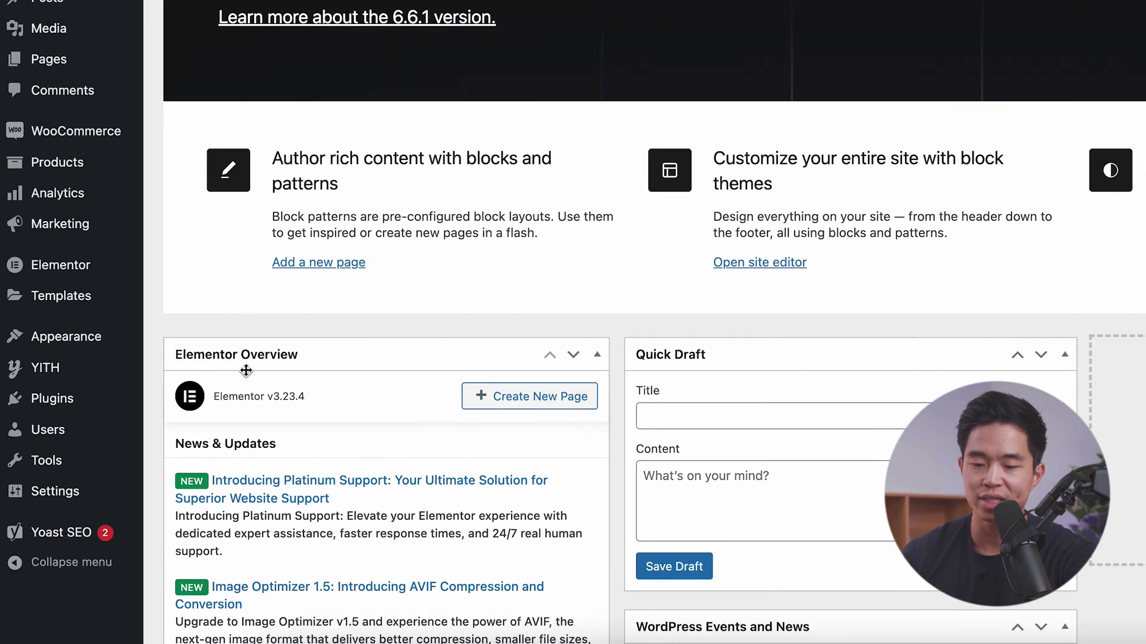
{"action": "mouse_move", "coordinate": [22, 492]}
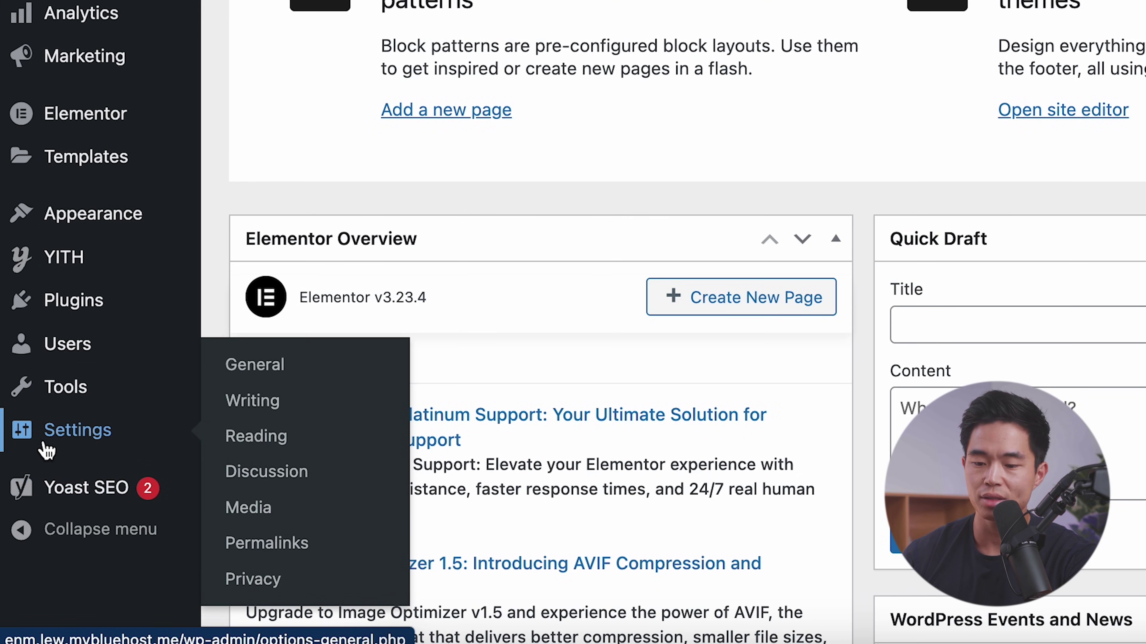
{"action": "left_click", "coordinate": [285, 546]}
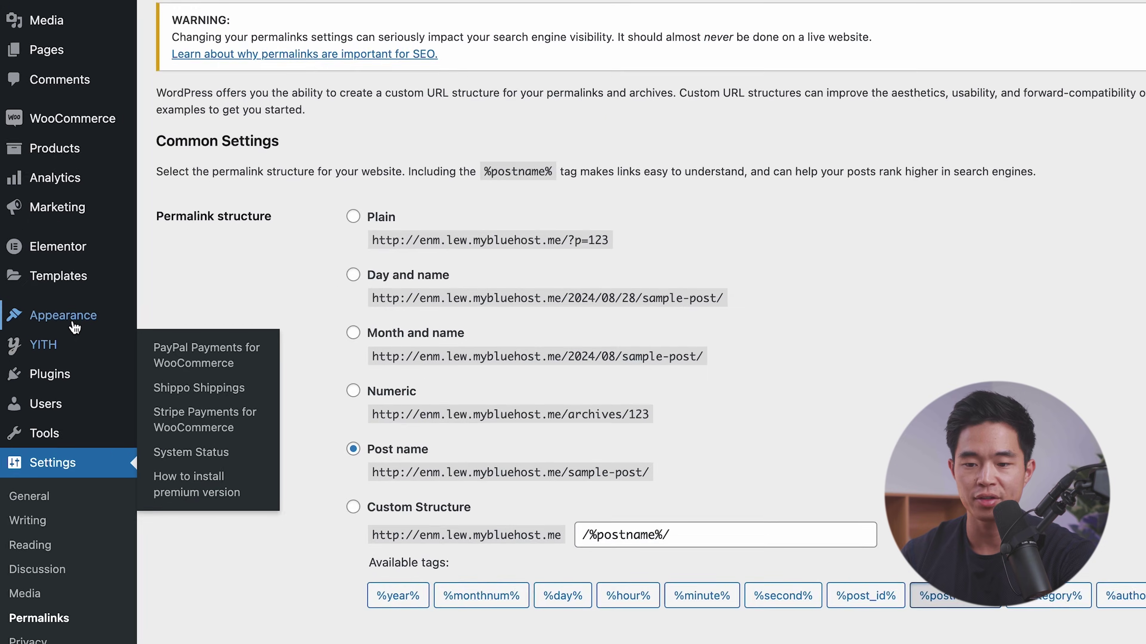
Confirm the Post name permalink structure, then browse popular themes from the WordPress.org directory.
{"action": "mouse_move", "coordinate": [17, 325]}
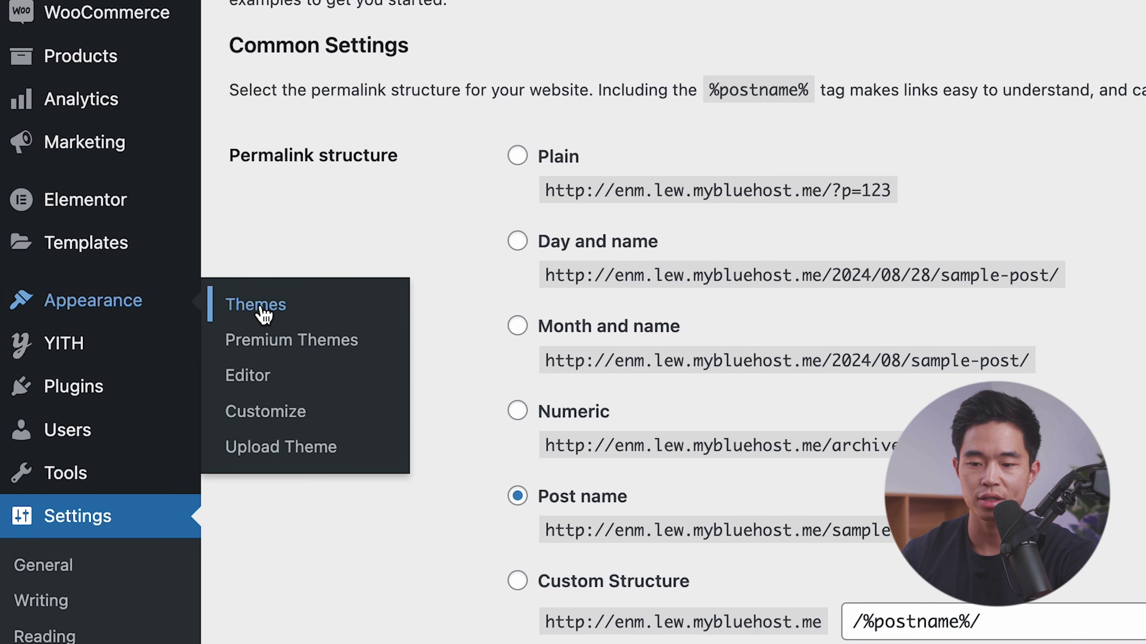
{"action": "left_click", "coordinate": [270, 311]}
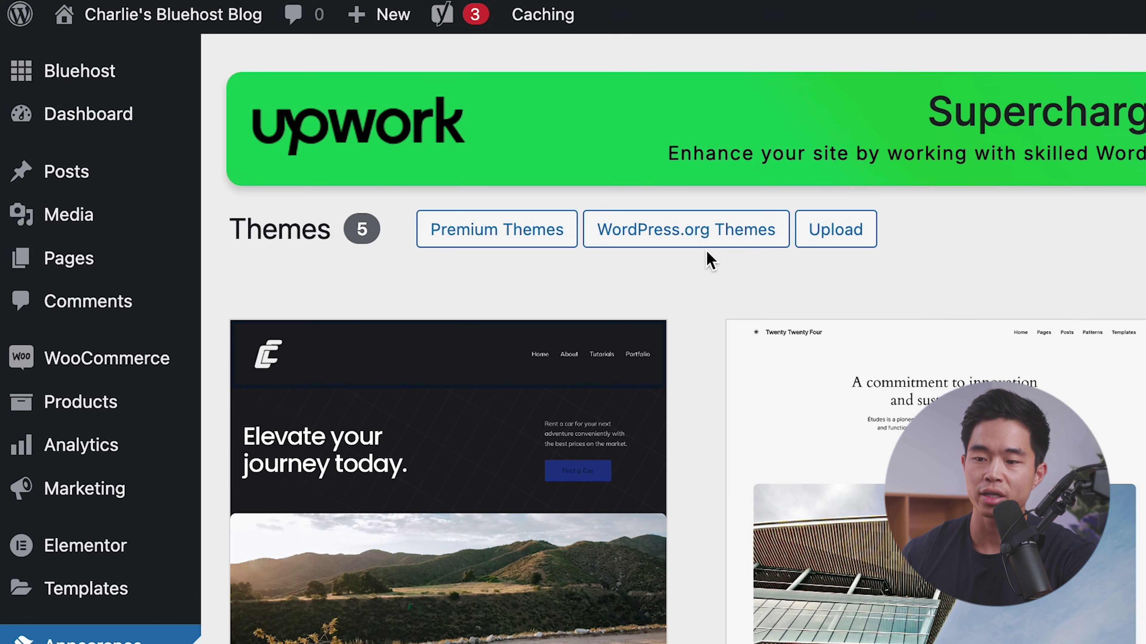
{"action": "left_click", "coordinate": [698, 243]}
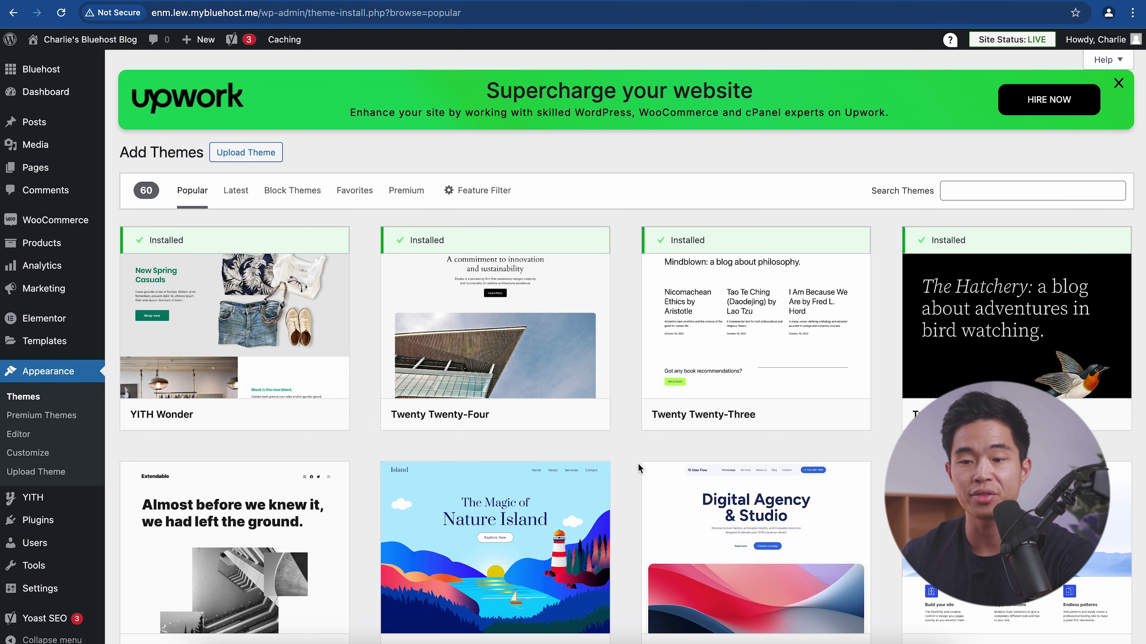
Find the Lativ theme in the directory, preview it, and install it.
{"action": "scroll", "coordinate": [637, 463], "scroll_direction": "down", "scroll_amount": 3}
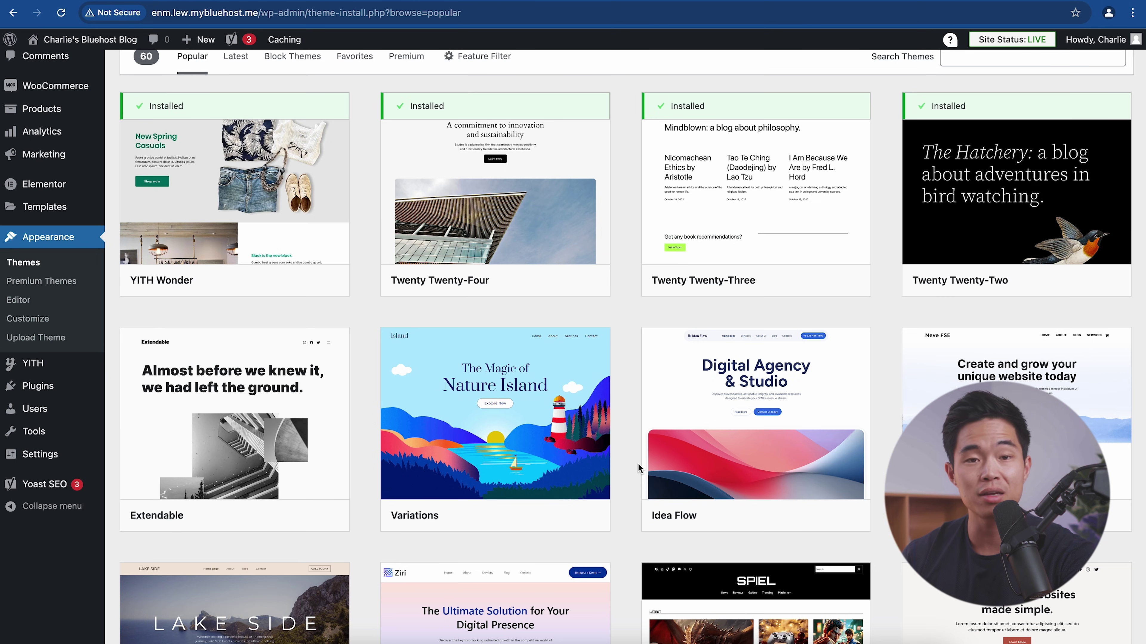
{"action": "scroll", "coordinate": [637, 463], "scroll_direction": "down", "scroll_amount": 2}
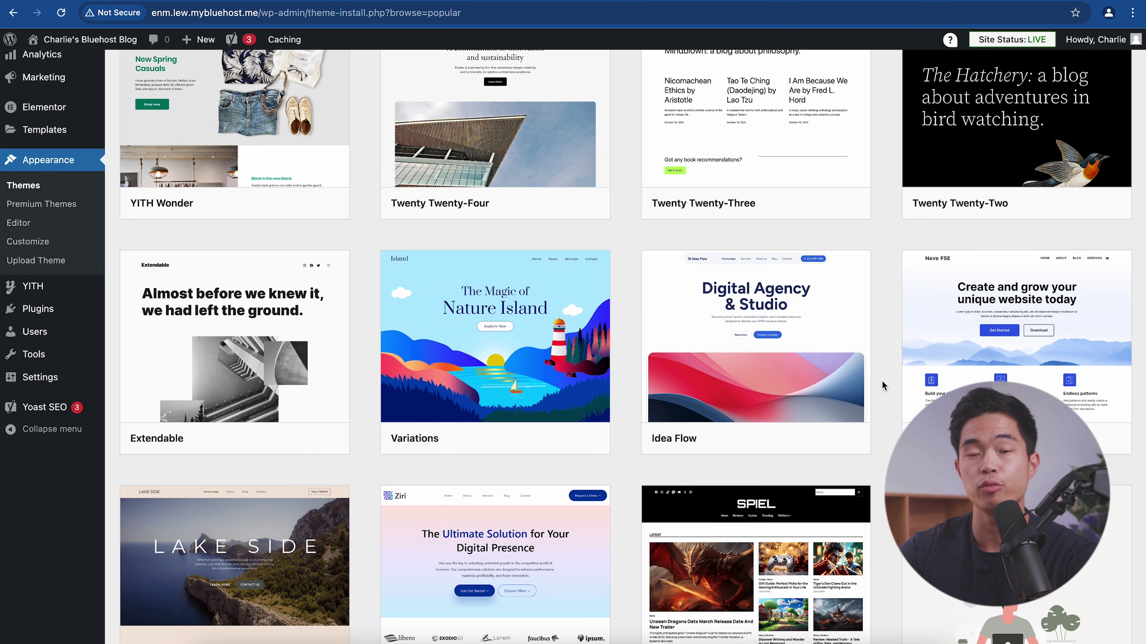
{"action": "scroll", "coordinate": [883, 385], "scroll_direction": "down", "scroll_amount": 6}
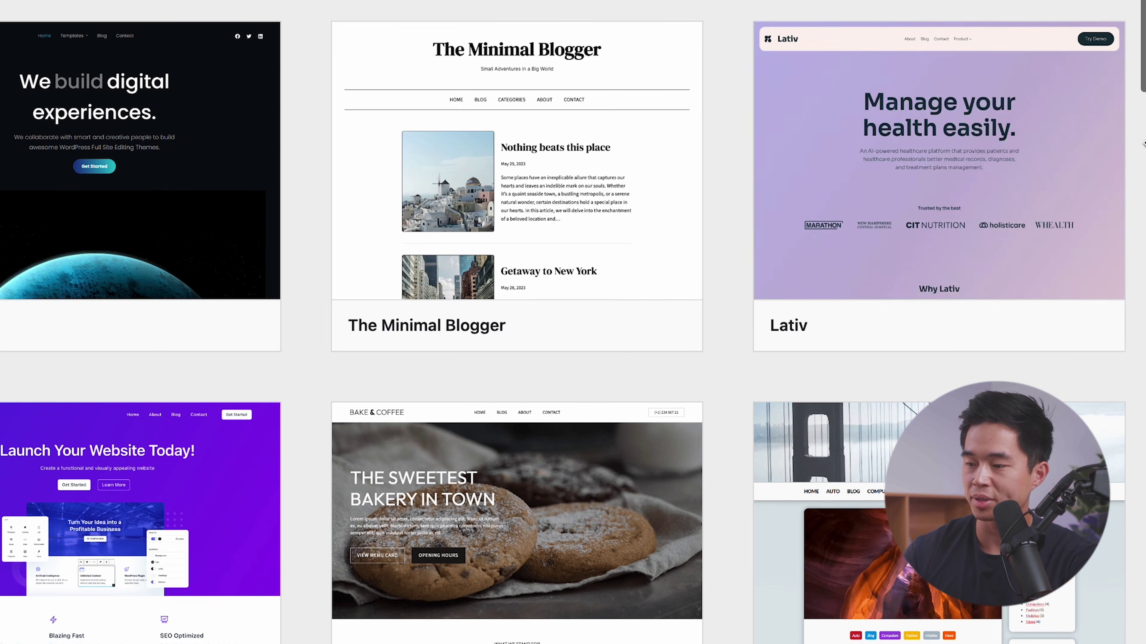
{"action": "mouse_move", "coordinate": [1036, 489]}
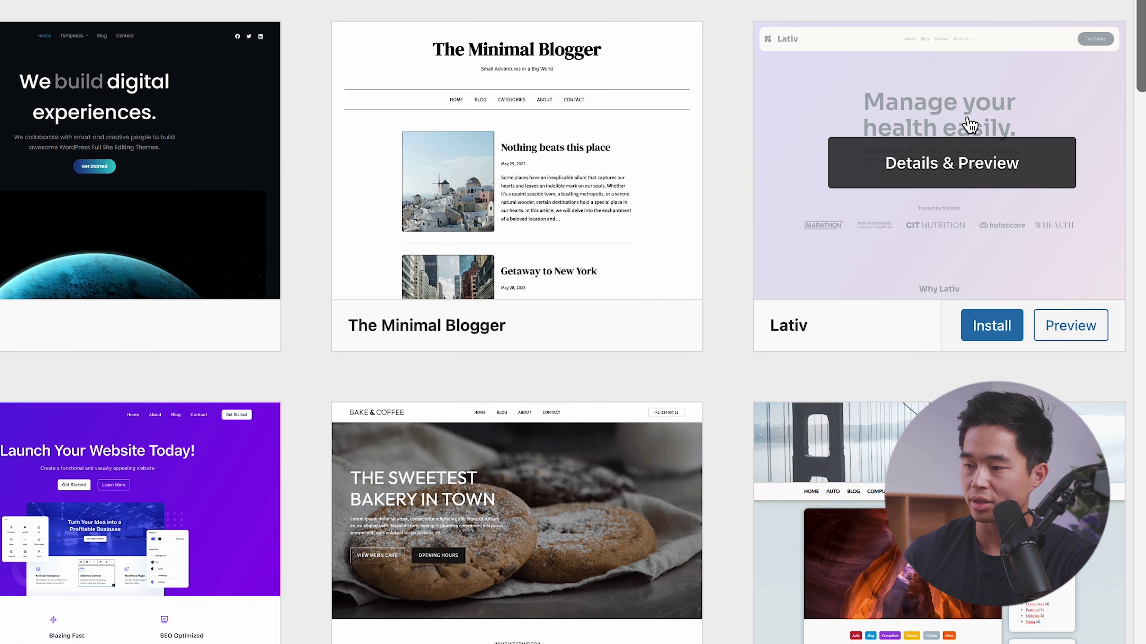
{"action": "left_click", "coordinate": [1076, 328]}
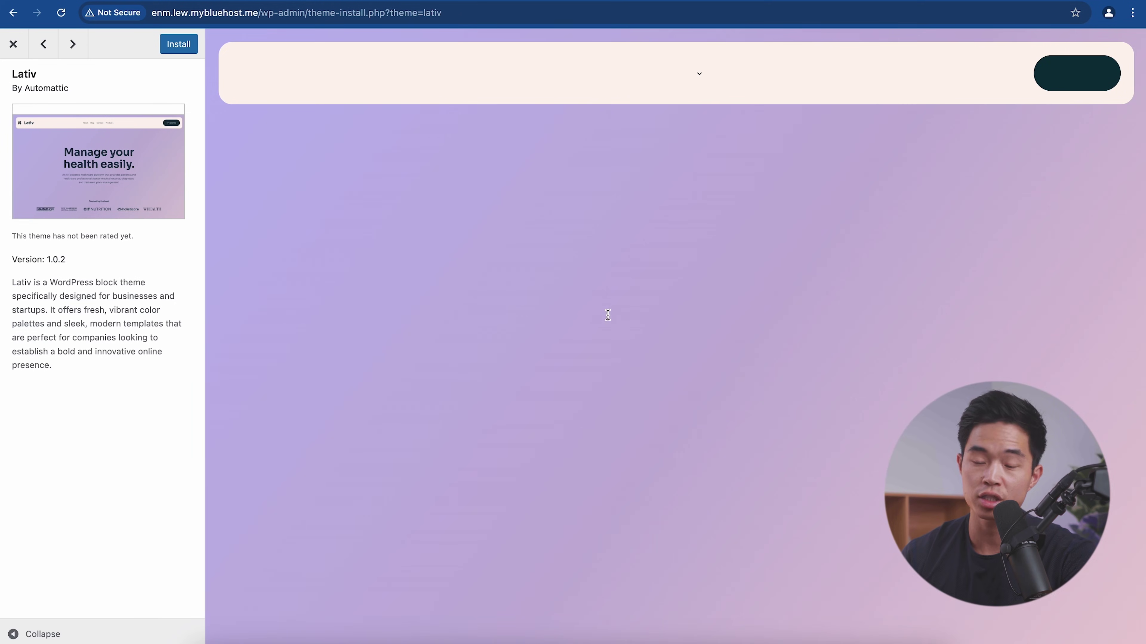
{"action": "scroll", "coordinate": [549, 424], "scroll_direction": "down", "scroll_amount": 5}
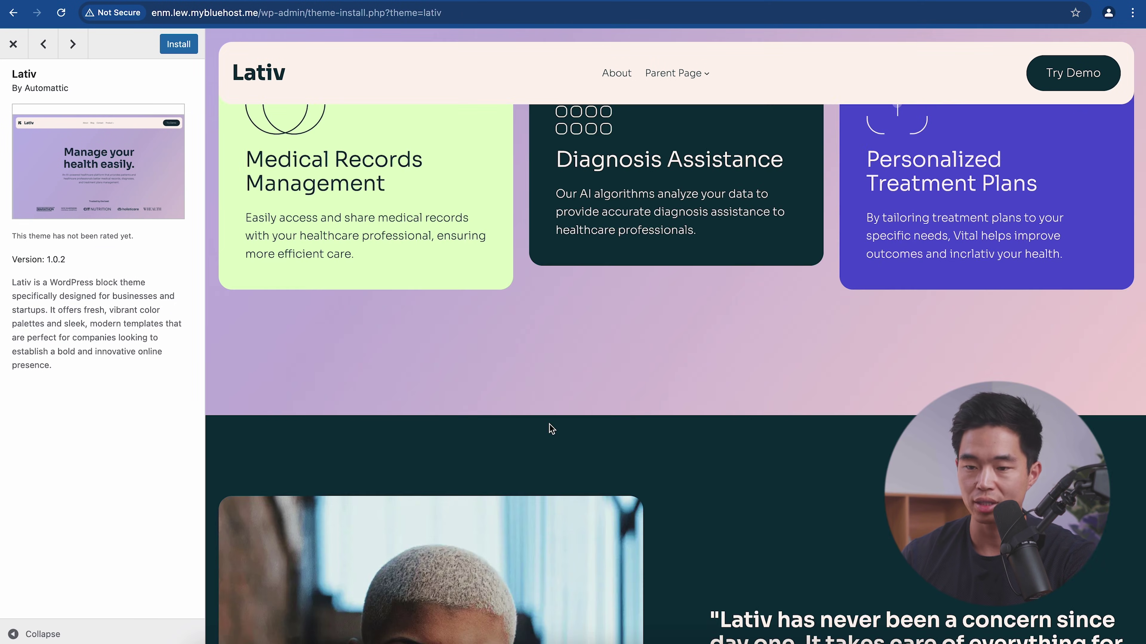
{"action": "scroll", "coordinate": [549, 423], "scroll_direction": "up", "scroll_amount": 5}
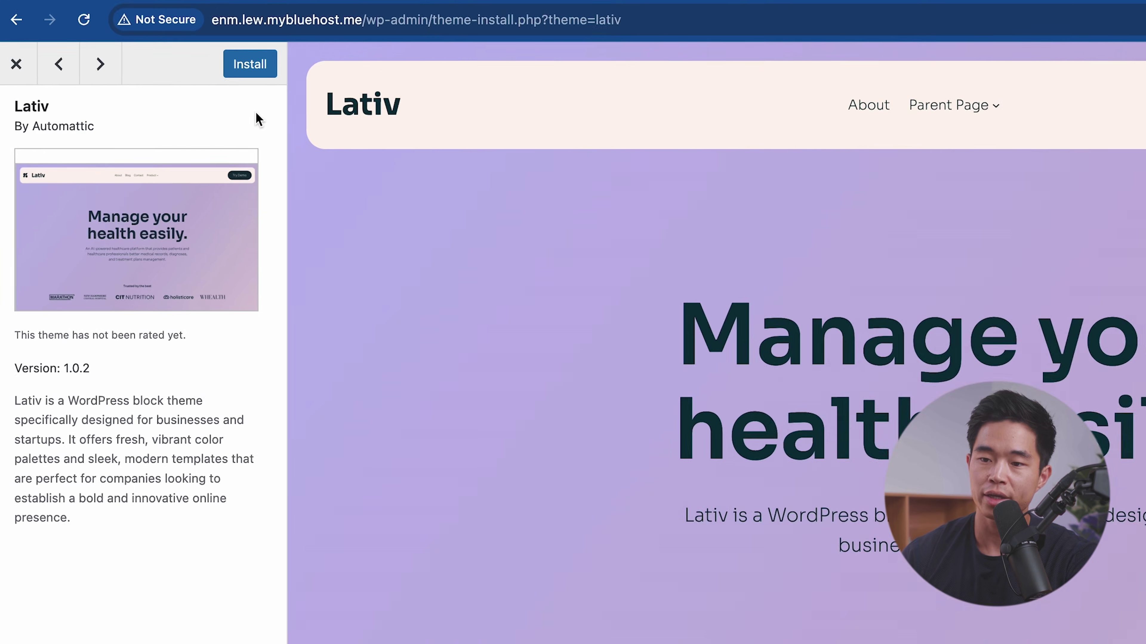
{"action": "left_click", "coordinate": [180, 44]}
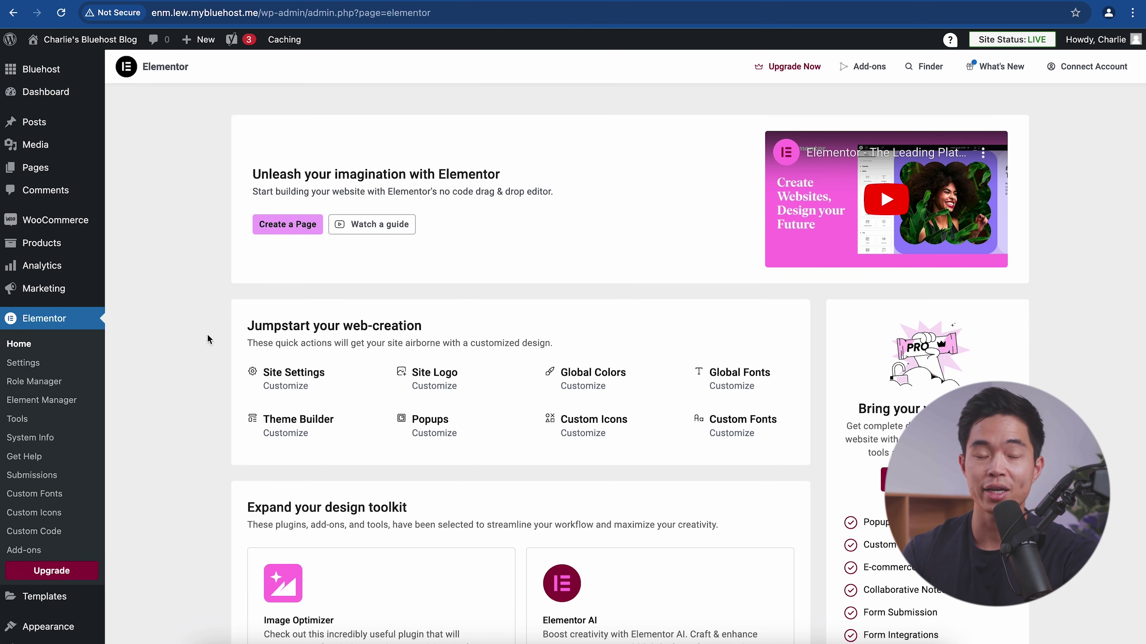
Create a new Elementor page and dismiss the notifications covering the canvas.
{"action": "left_click", "coordinate": [300, 225]}
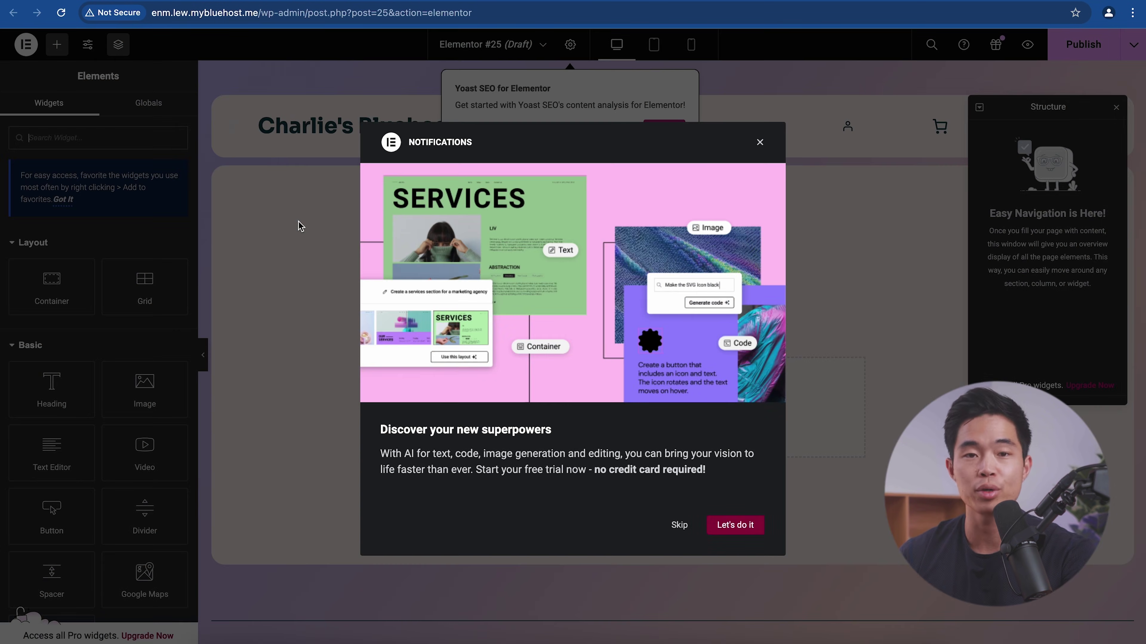
{"action": "left_click", "coordinate": [298, 221]}
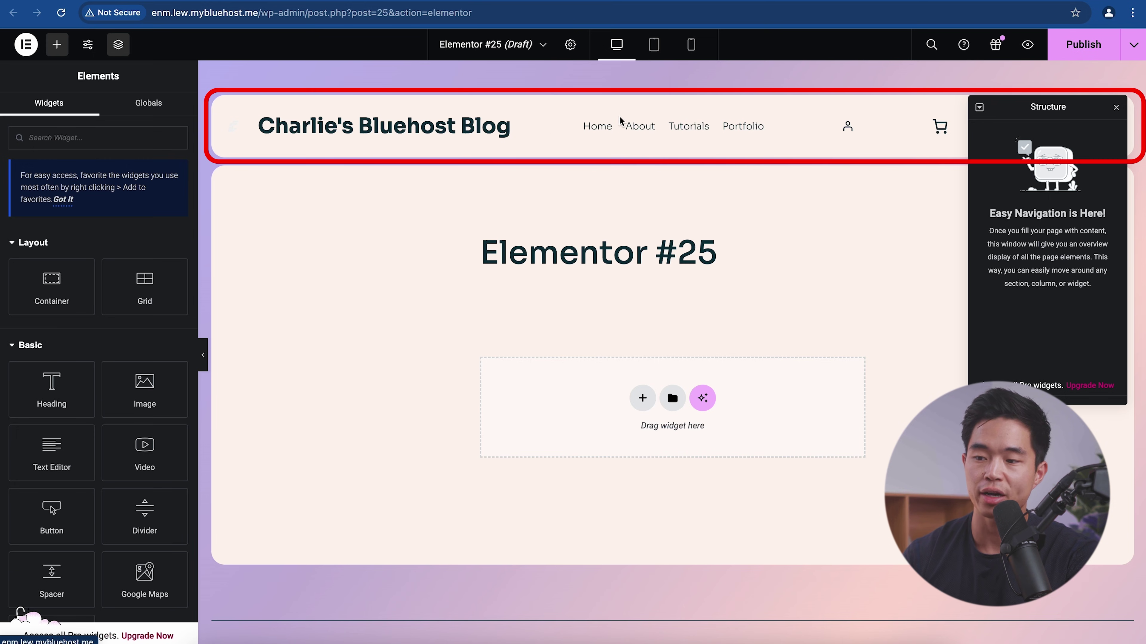
{"action": "scroll", "coordinate": [594, 128], "scroll_direction": "down", "scroll_amount": 8}
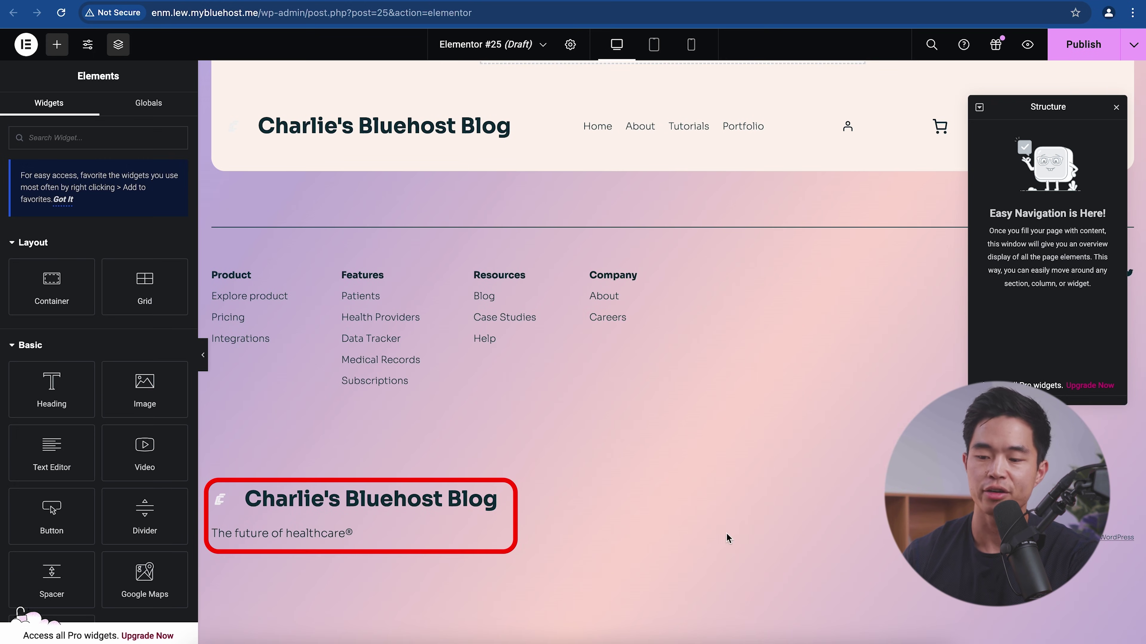
{"action": "scroll", "coordinate": [726, 537], "scroll_direction": "up", "scroll_amount": 9}
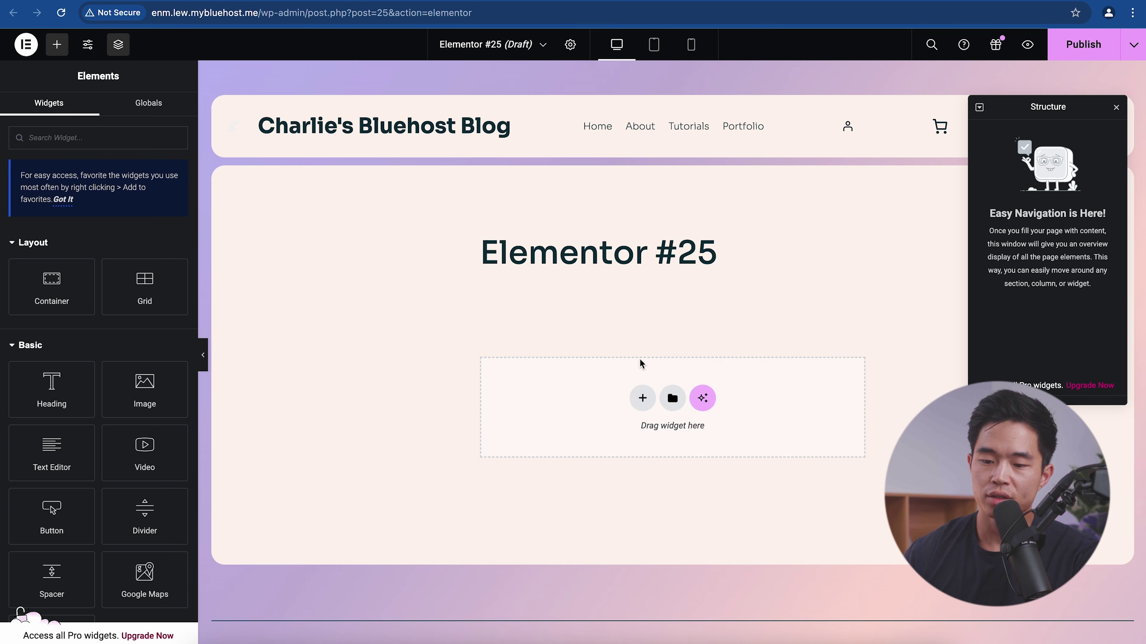
Add a single-column Flexbox container and place an Image widget inside it.
{"action": "left_click", "coordinate": [642, 399]}
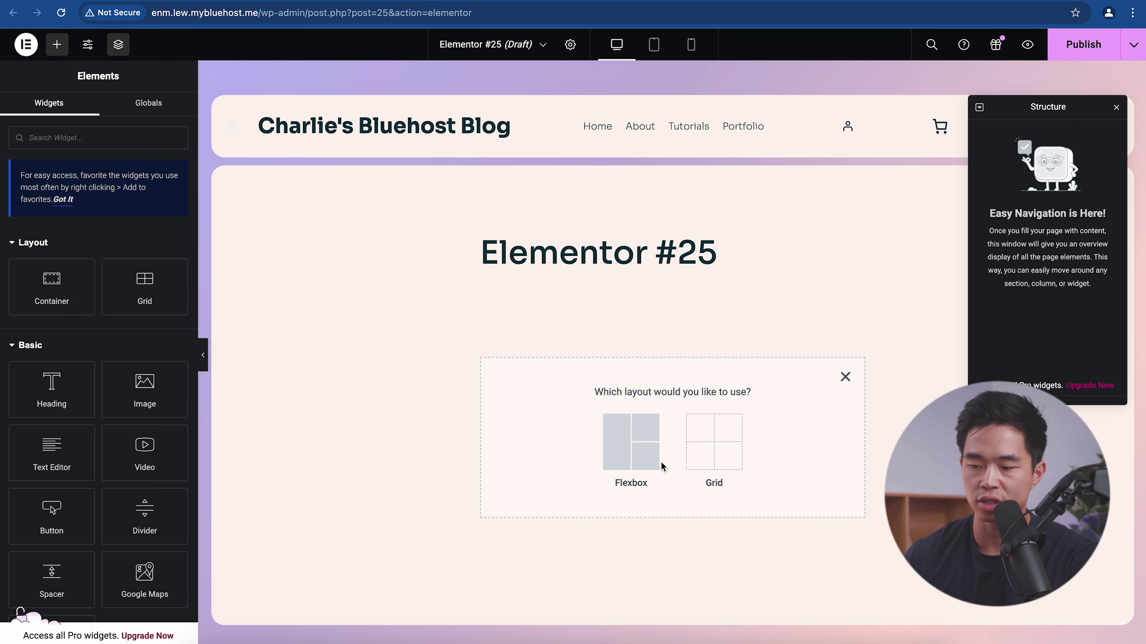
{"action": "left_click", "coordinate": [622, 449]}
{"action": "left_click", "coordinate": [525, 428]}
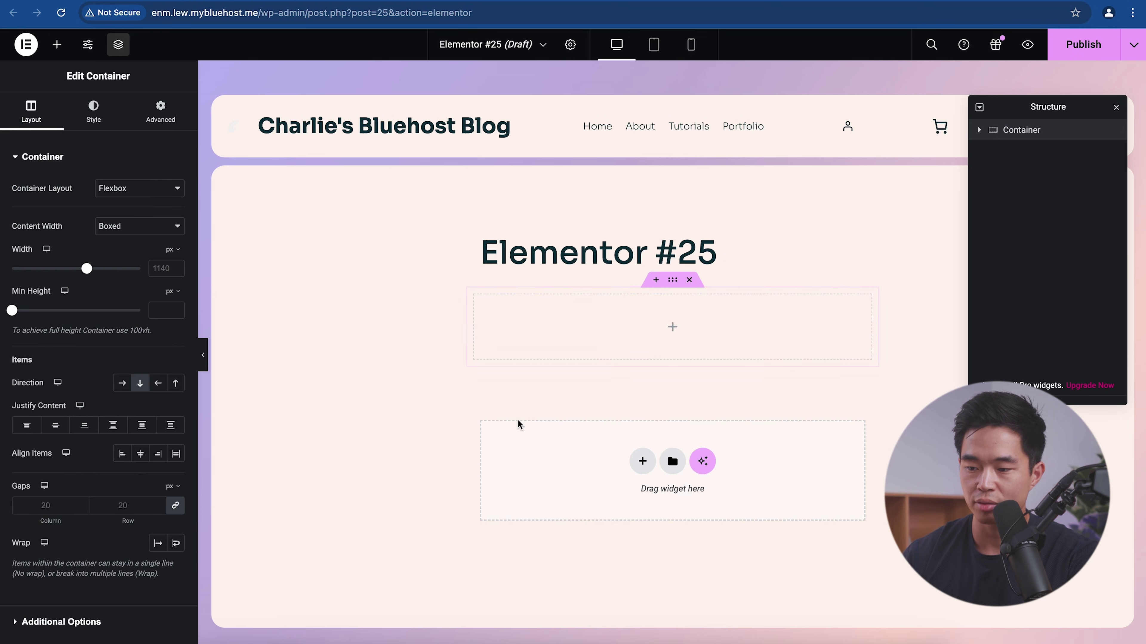
{"action": "left_click", "coordinate": [674, 330]}
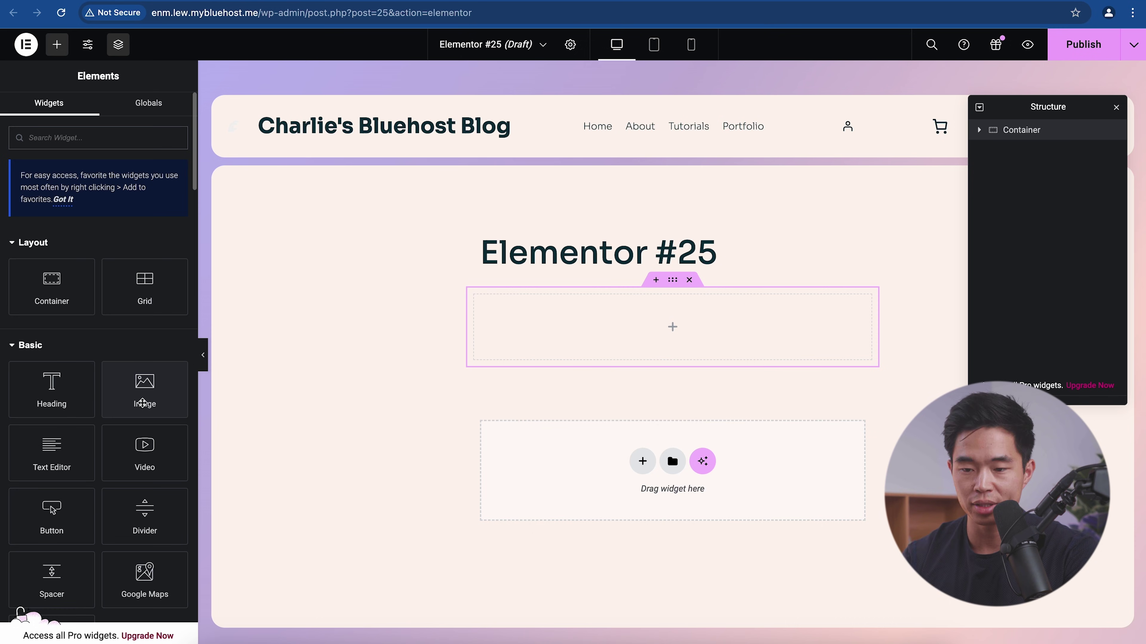
{"action": "scroll", "coordinate": [8, 383], "scroll_direction": "down", "scroll_amount": 2}
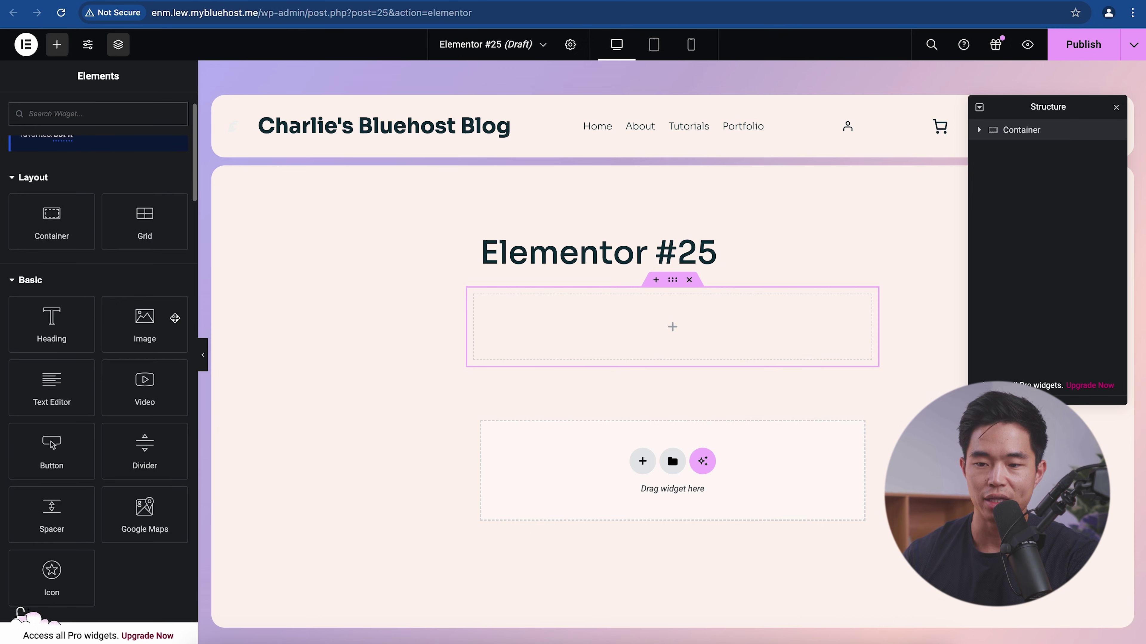
{"action": "left_click_drag", "start_coordinate": [155, 329], "coordinate": [657, 325]}
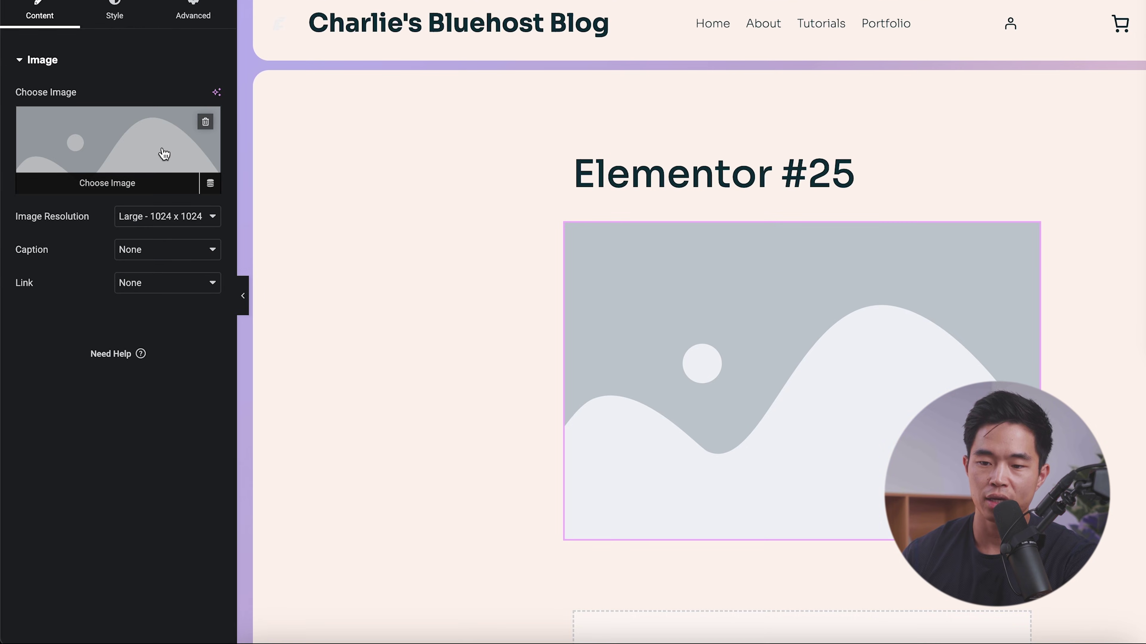
Upload the wedding photo into the Image widget and set its resolution to 1536x1536.
{"action": "left_click", "coordinate": [120, 195]}
{"action": "left_click", "coordinate": [186, 92]}
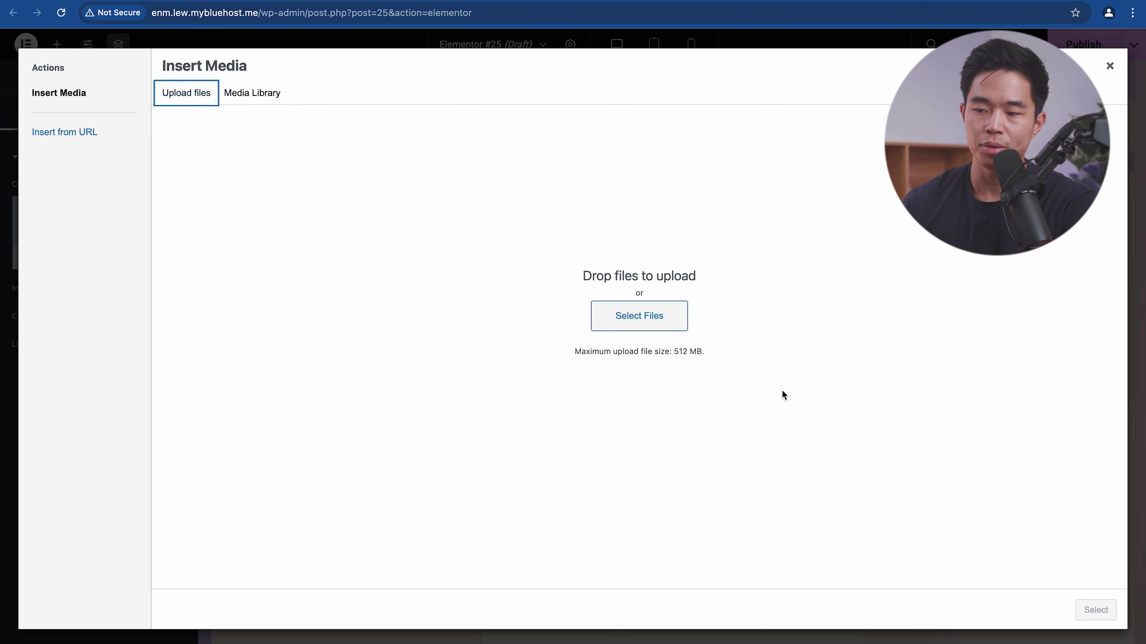
{"action": "left_click", "coordinate": [640, 326]}
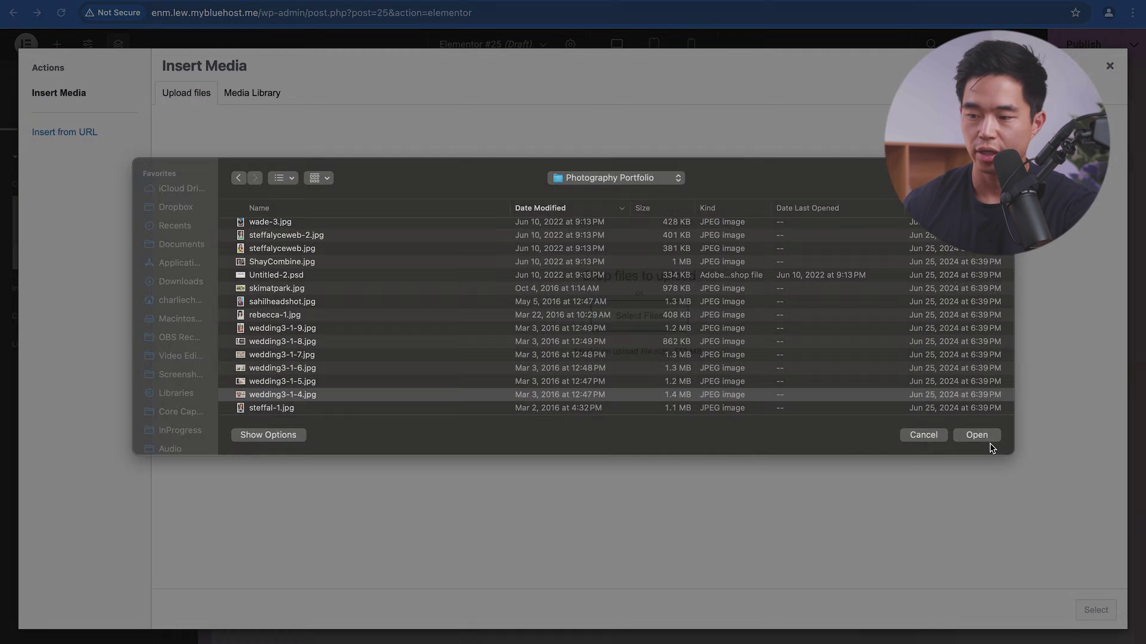
{"action": "left_click", "coordinate": [979, 436]}
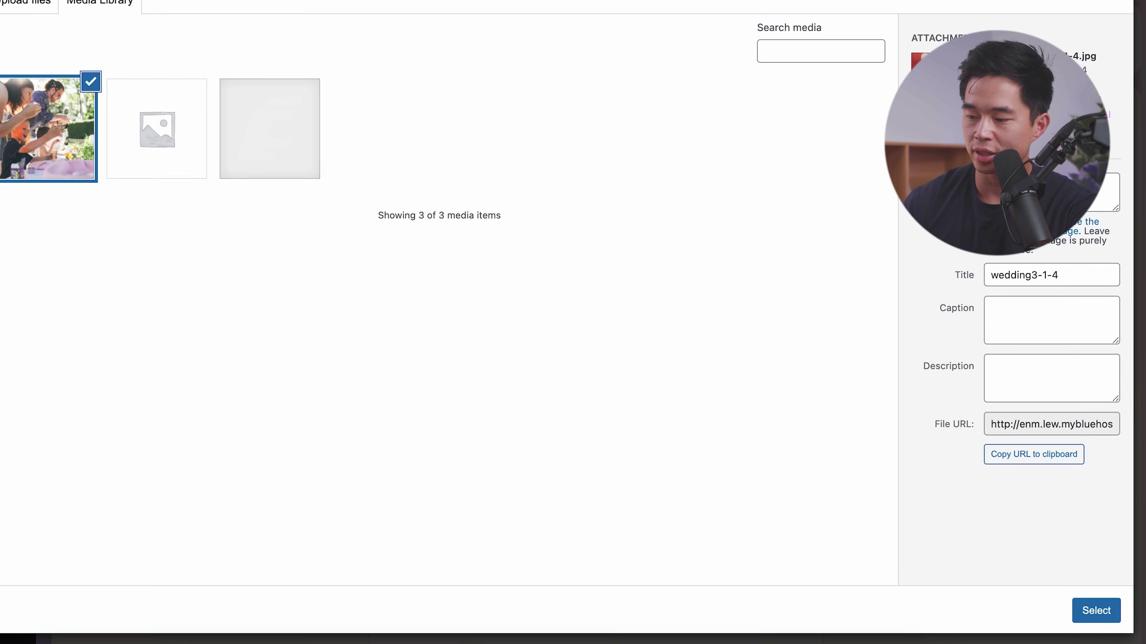
{"action": "left_click", "coordinate": [1091, 615]}
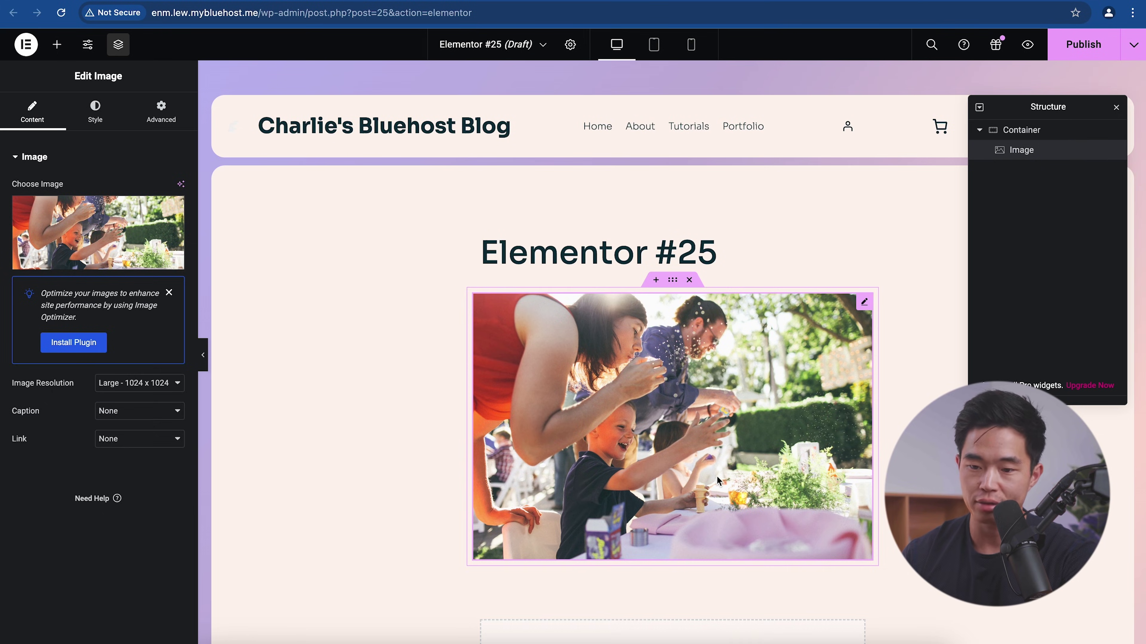
{"action": "left_click", "coordinate": [142, 388]}
{"action": "left_click", "coordinate": [144, 397]}
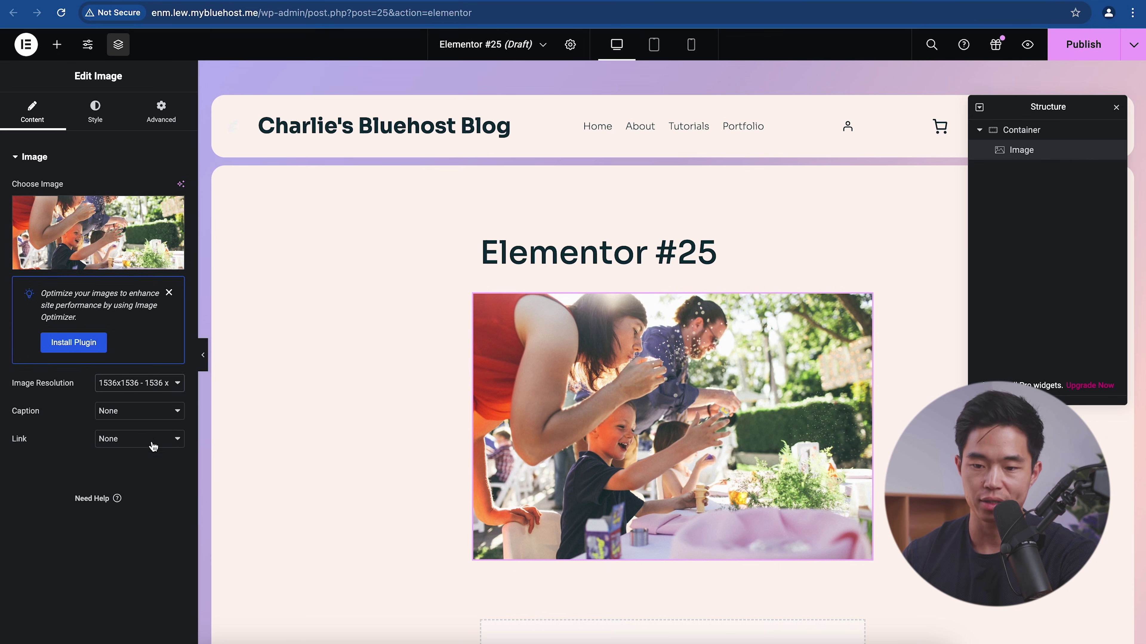
Add a centre-aligned Heading below the photo containing the owner's name.
{"action": "left_click", "coordinate": [57, 44]}
{"action": "left_click_drag", "start_coordinate": [51, 389], "coordinate": [632, 473]}
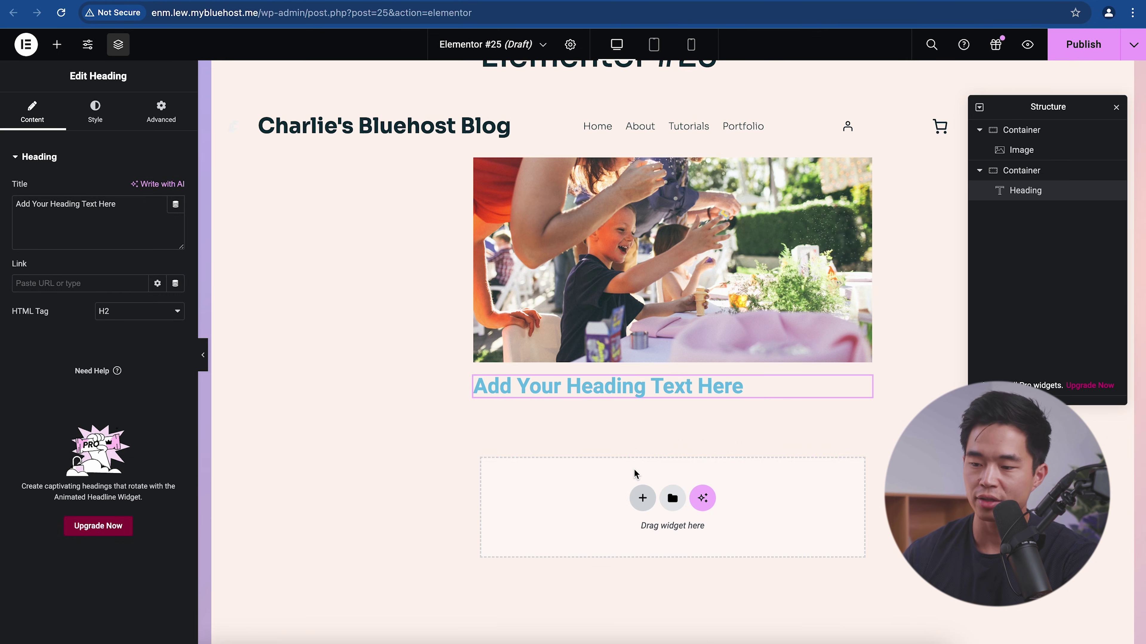
{"action": "double_click", "coordinate": [625, 384]}
{"action": "key", "text": "ctrl+a"}
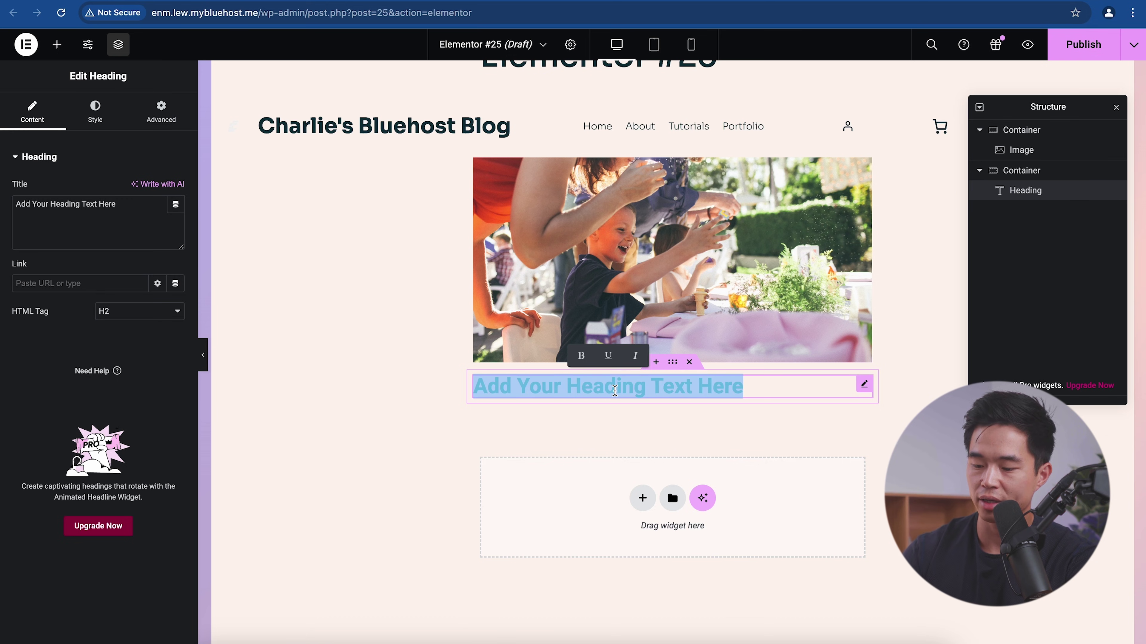
{"action": "type", "text": "Charlie Chang"}
{"action": "left_click", "coordinate": [95, 112]}
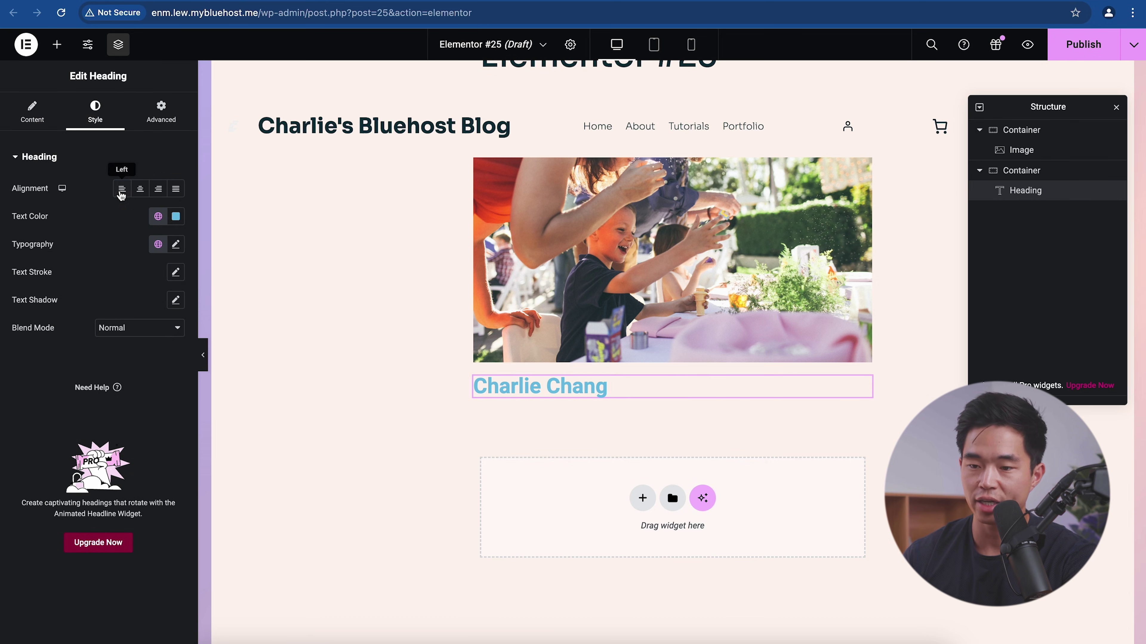
{"action": "left_click", "coordinate": [140, 189]}
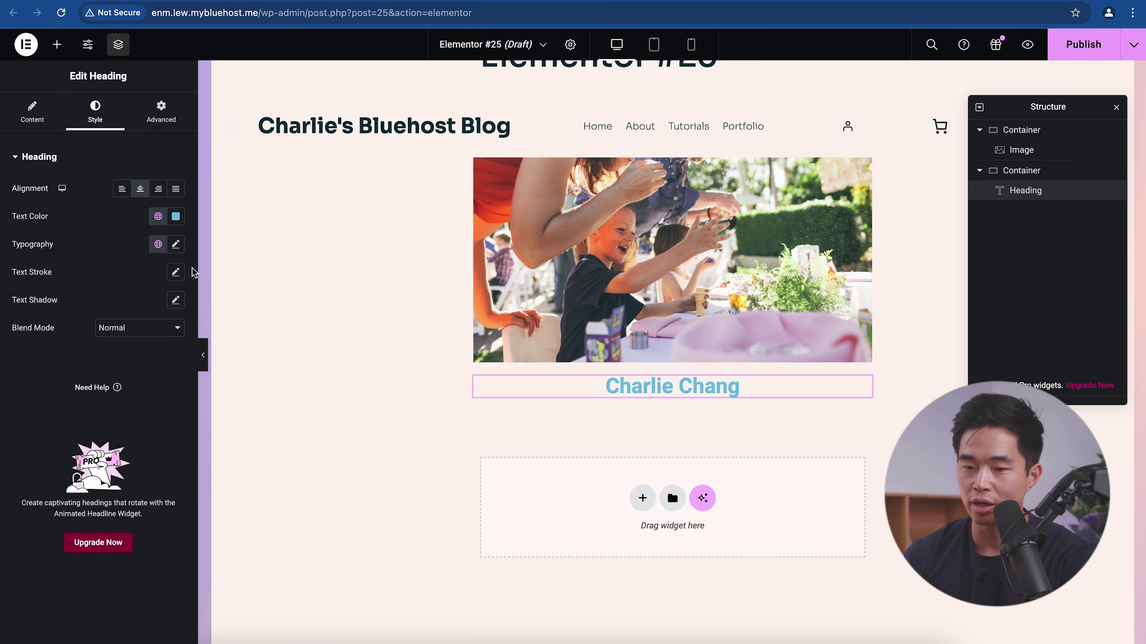
{"action": "left_click", "coordinate": [342, 363]}
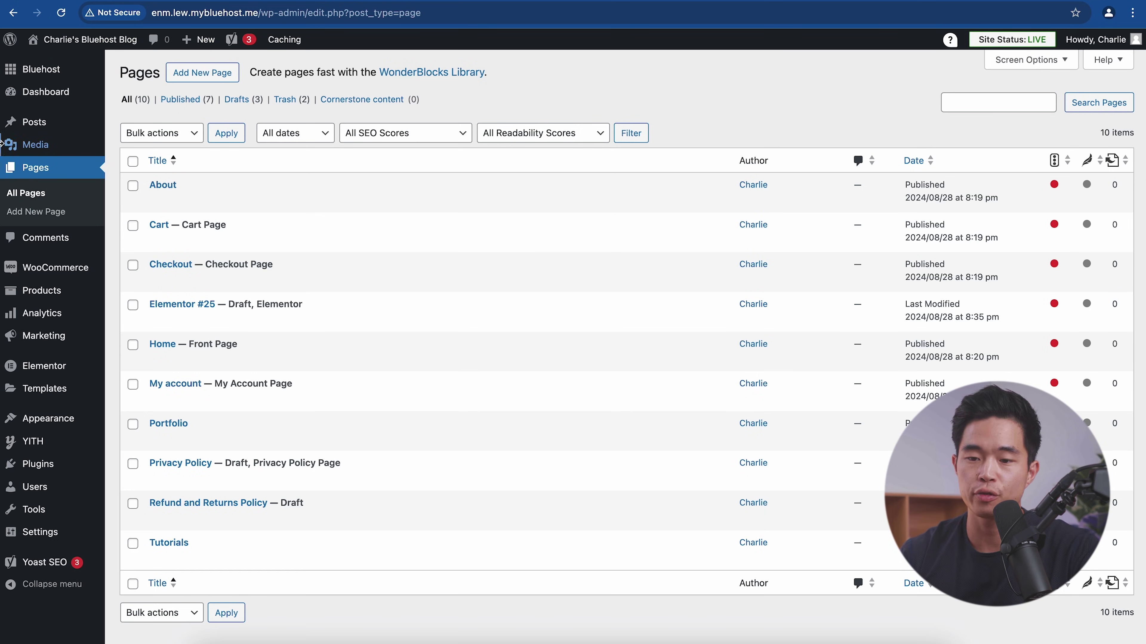
Start a new blank page from the Pages list.
{"action": "mouse_move", "coordinate": [299, 197]}
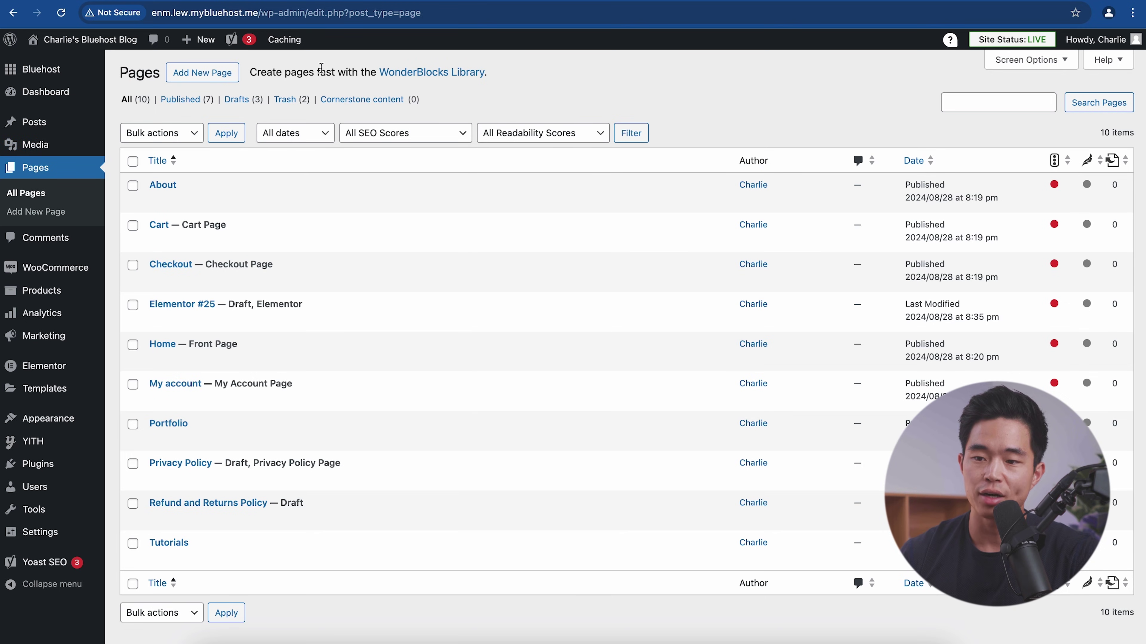
{"action": "left_click", "coordinate": [202, 73]}
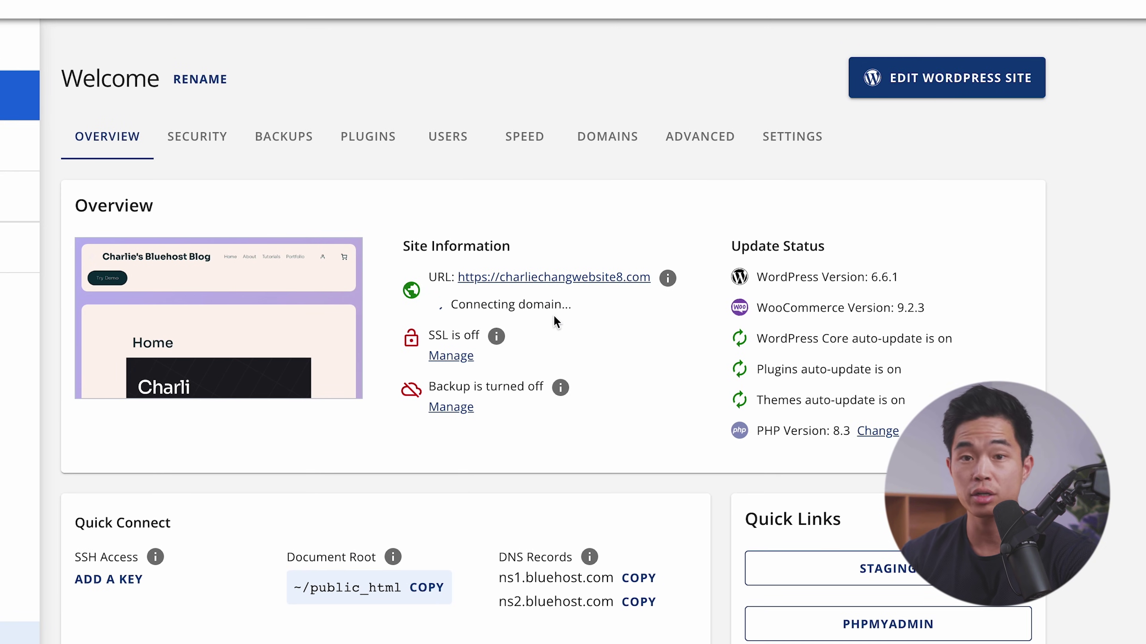
Scroll up the Welcome site's Overview to see its URL, SSL and update status.
{"action": "scroll", "coordinate": [690, 449], "scroll_direction": "up", "scroll_amount": 1}
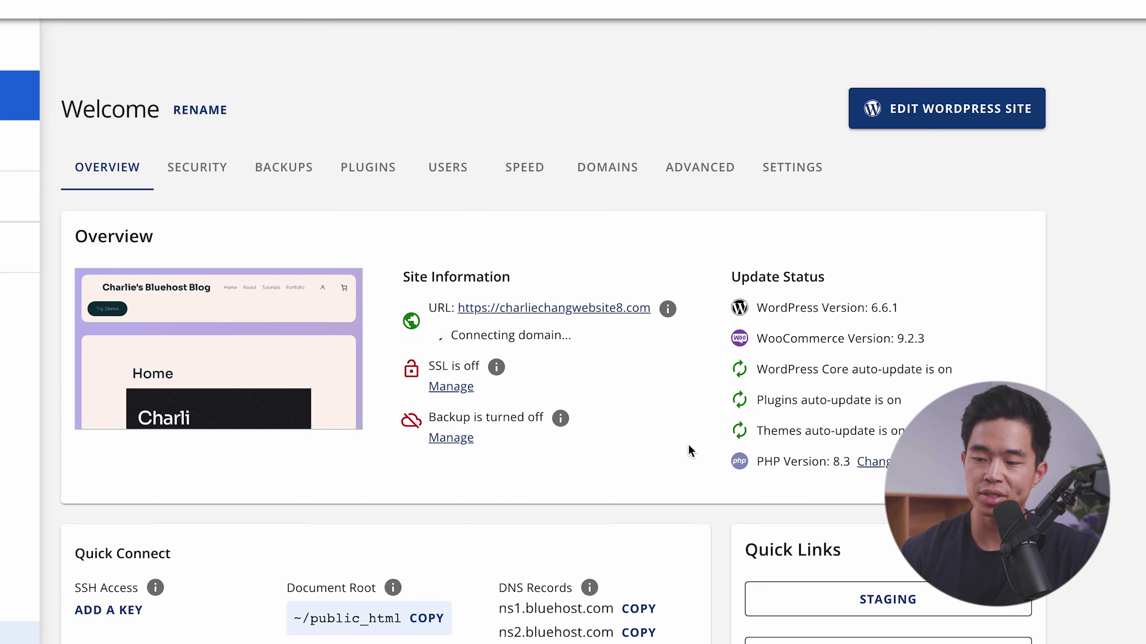